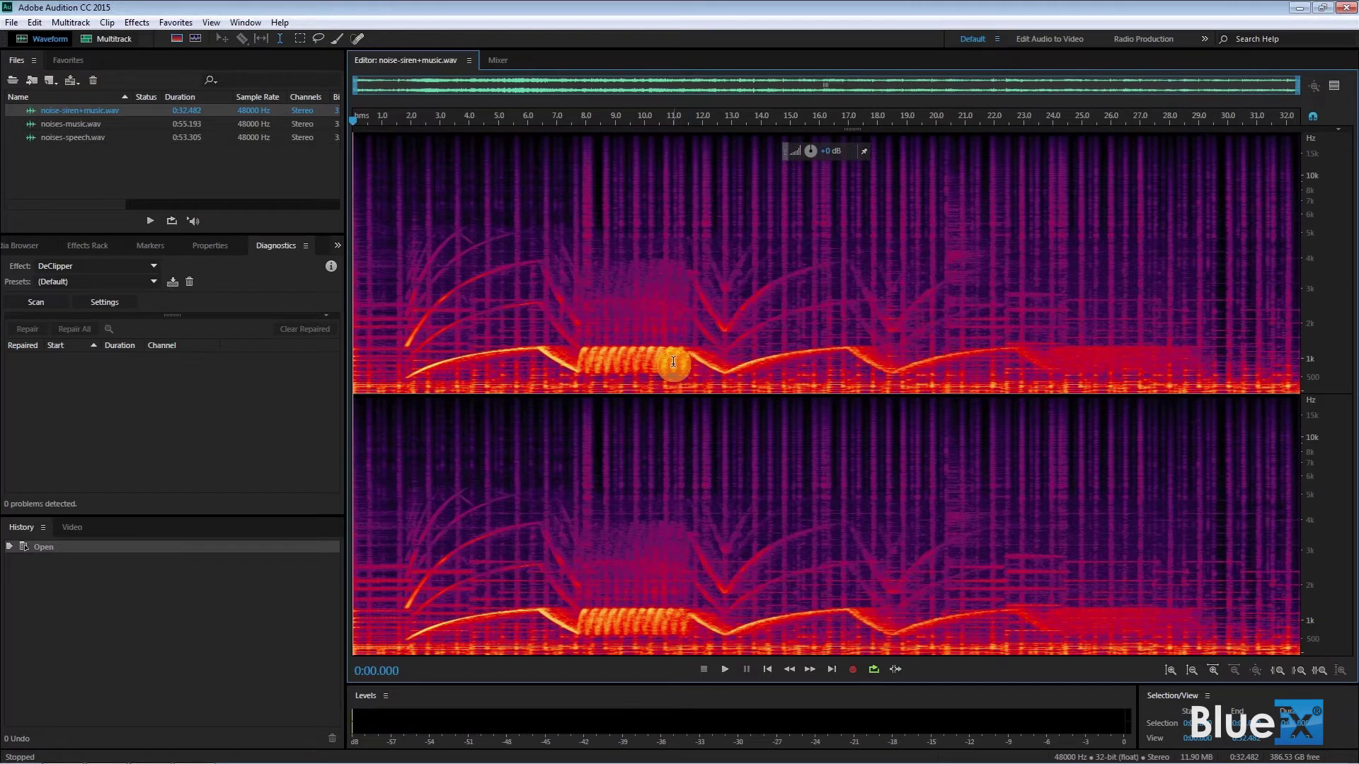
# Play a few seconds from near the siren's start, then zoom the frequency ruler below about 5 kHz
pyautogui.click(195, 38)
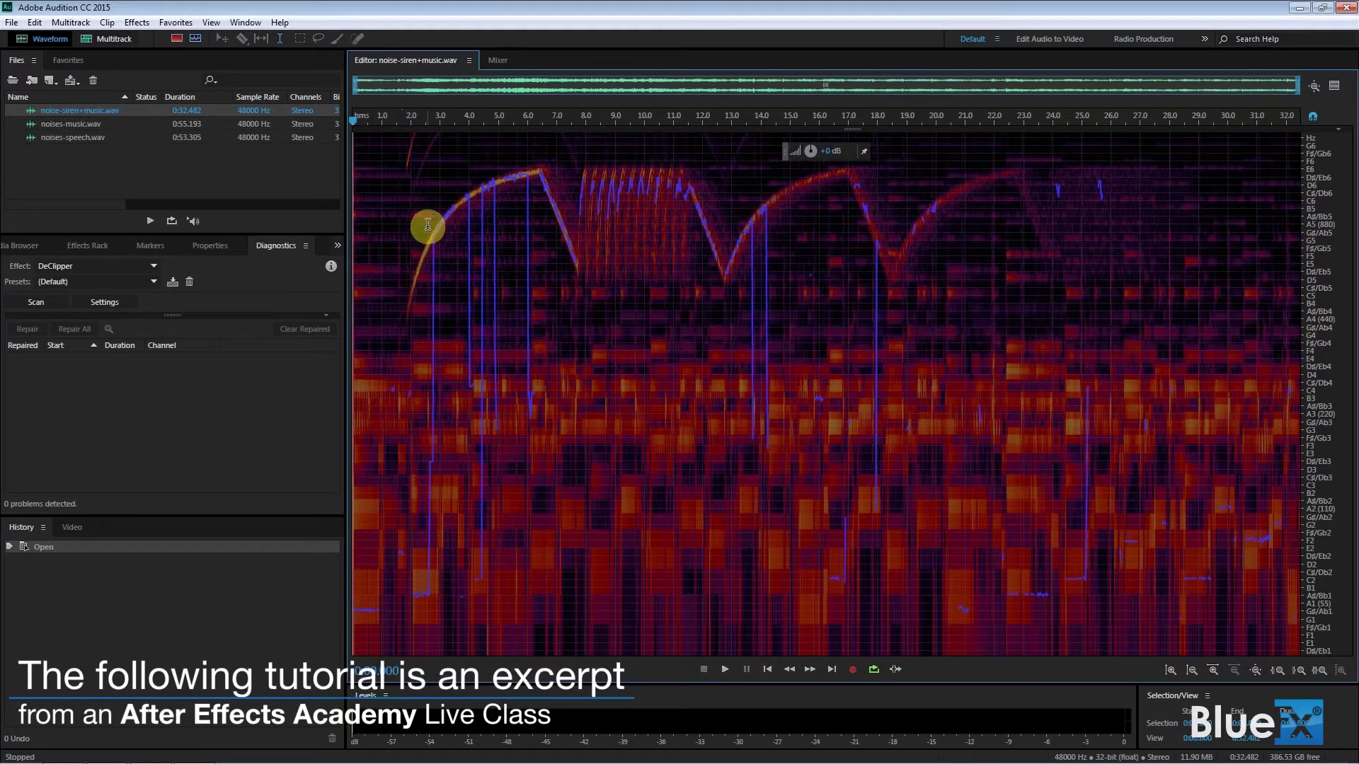
pyautogui.click(176, 39)
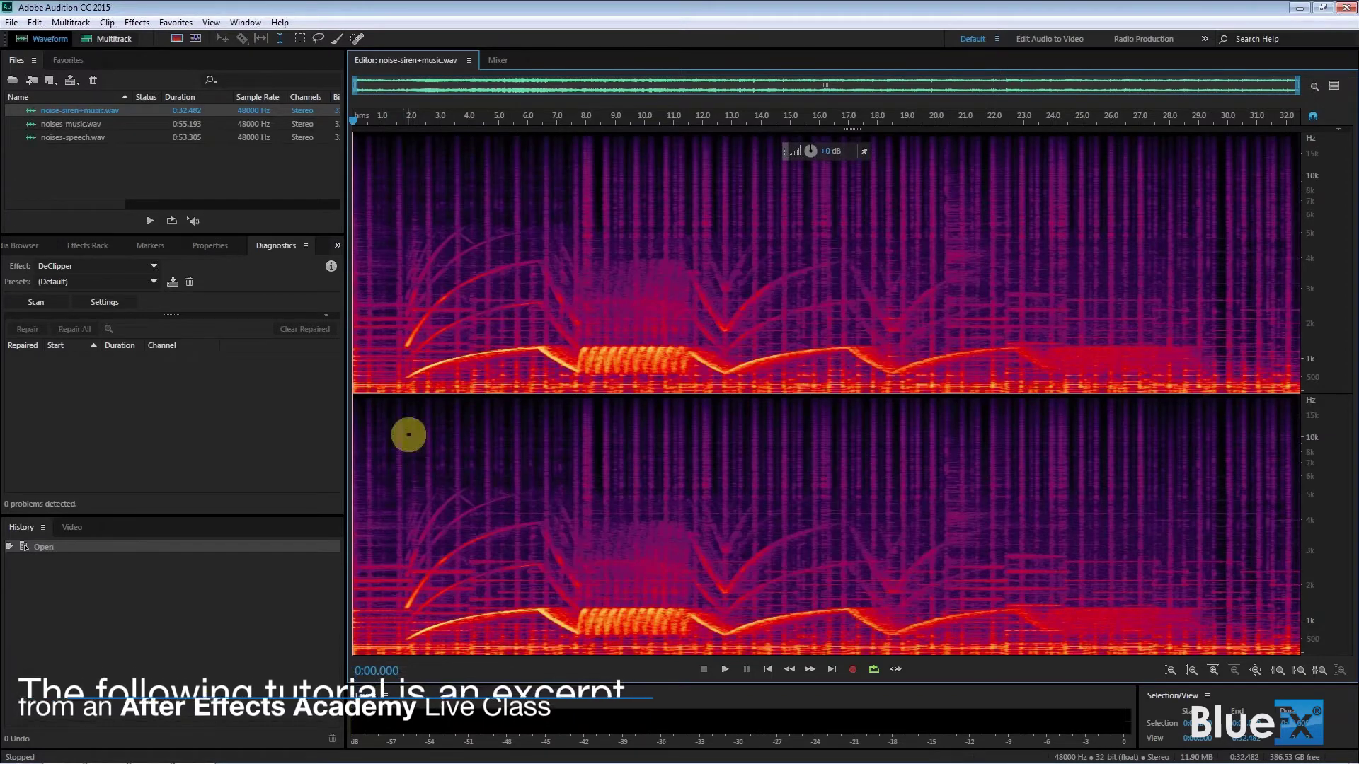
pyautogui.click(395, 422)
pyautogui.press('space')
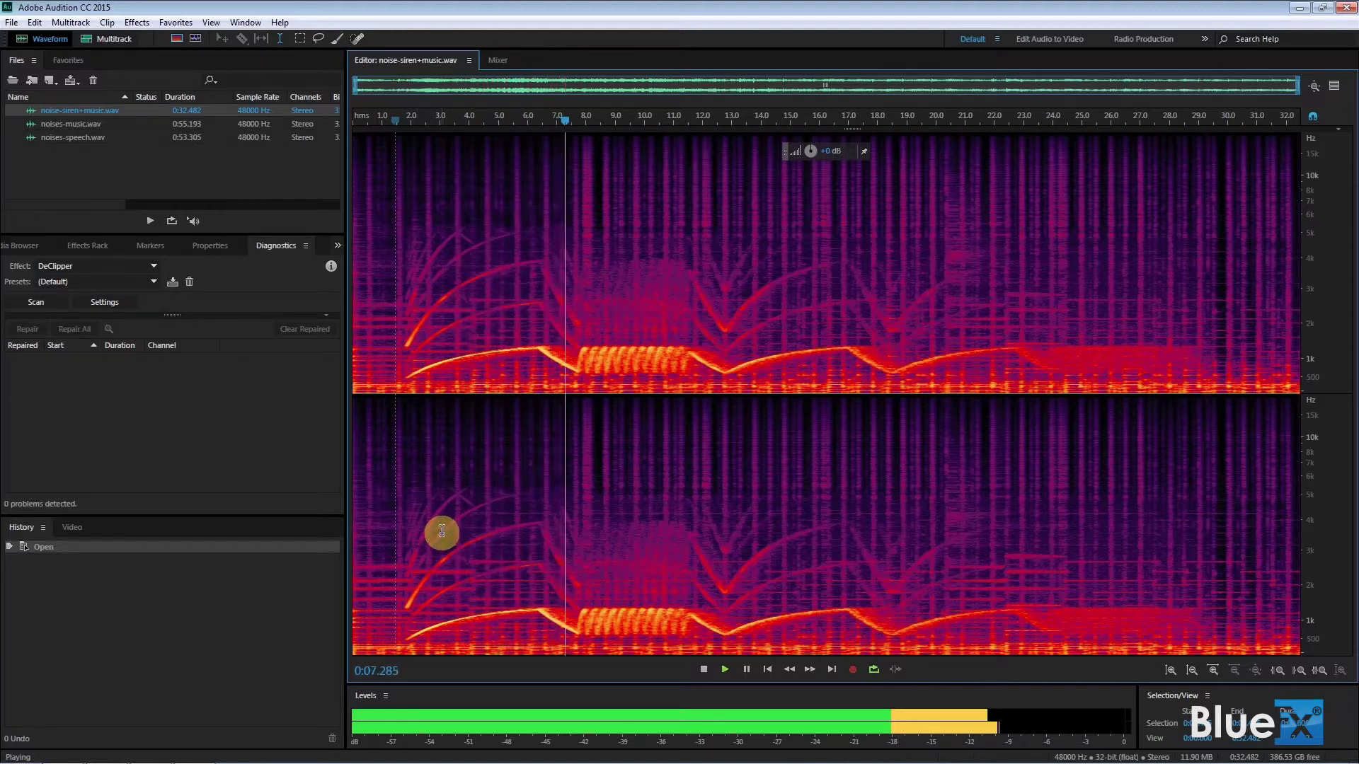
pyautogui.press('space')
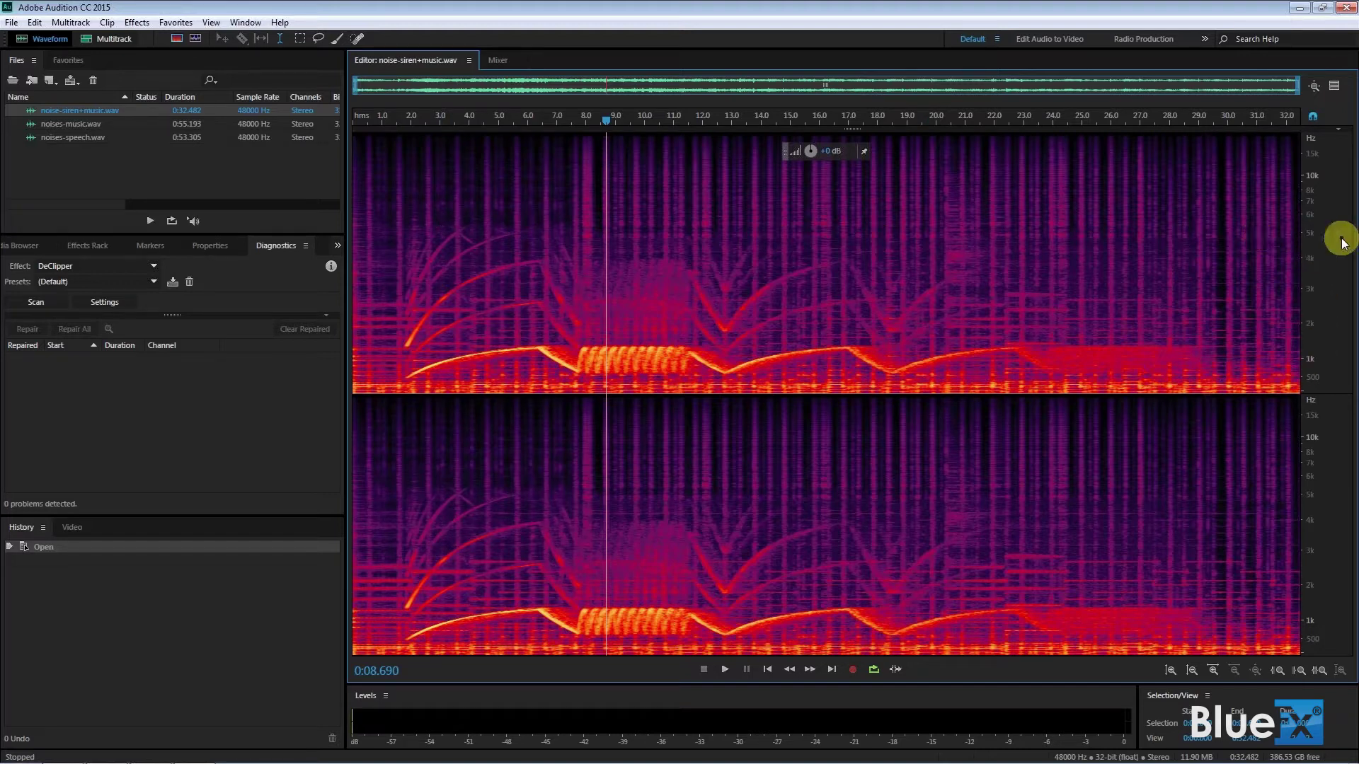
pyautogui.moveTo(1327, 237); pyautogui.dragTo(1339, 401)
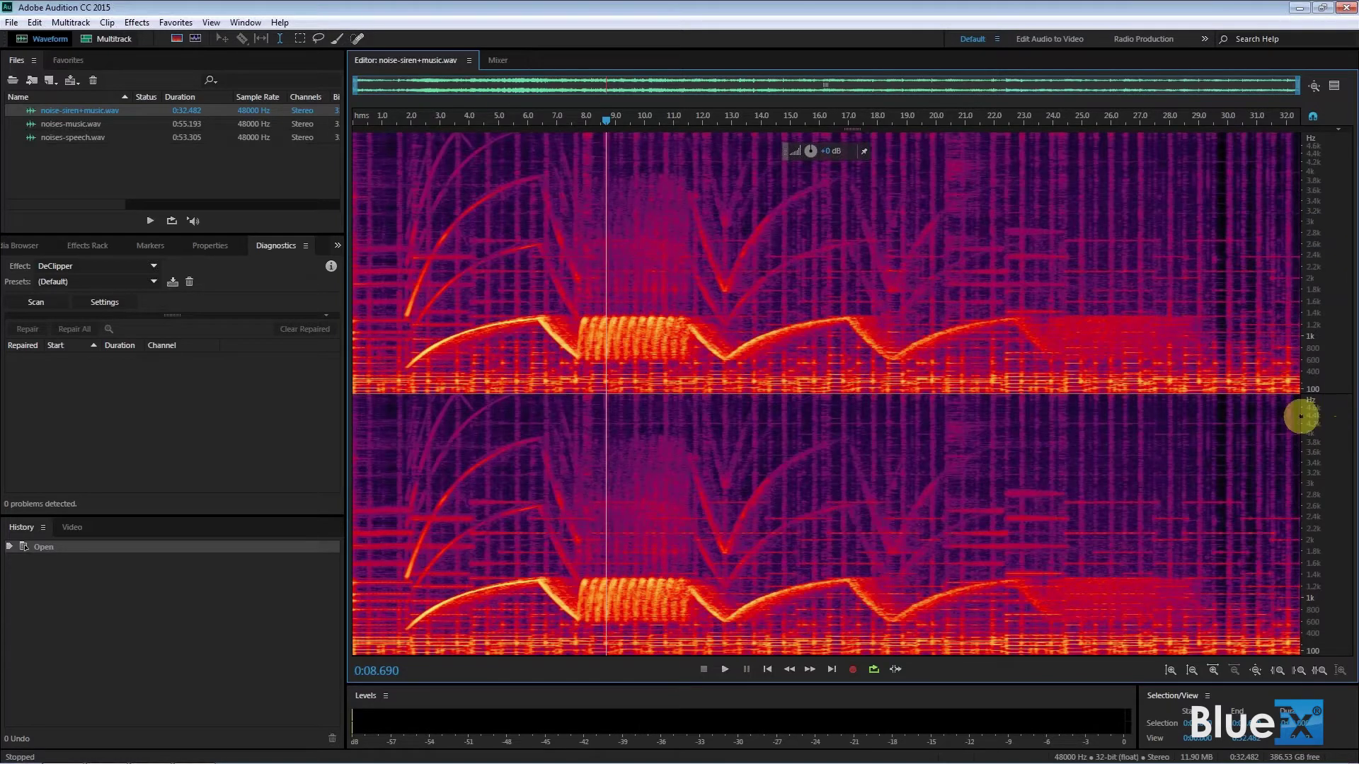
# Pick the Paintbrush Selection tool (14 px, 50 opacity), test a dab on the siren, then clear it
pyautogui.click(336, 40)
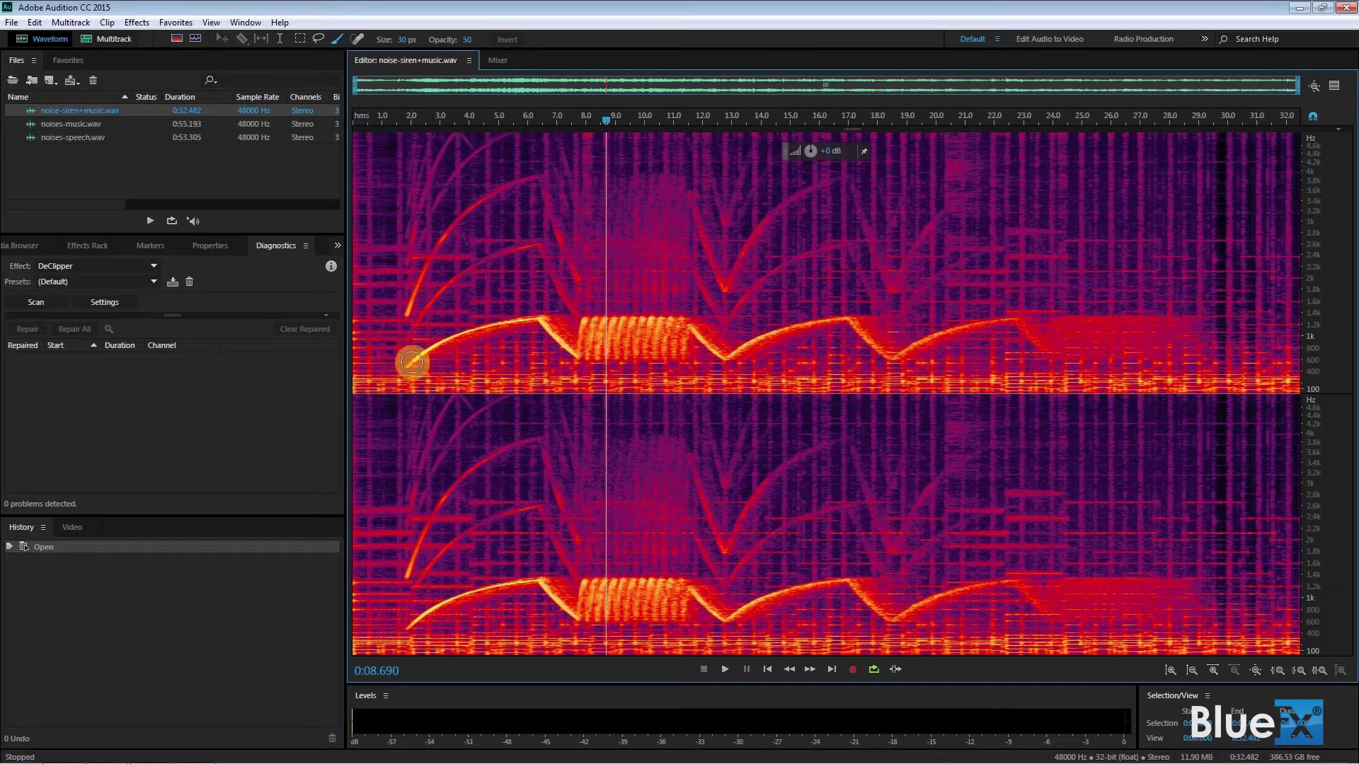
pyautogui.moveTo(409, 362); pyautogui.dragTo(411, 356)
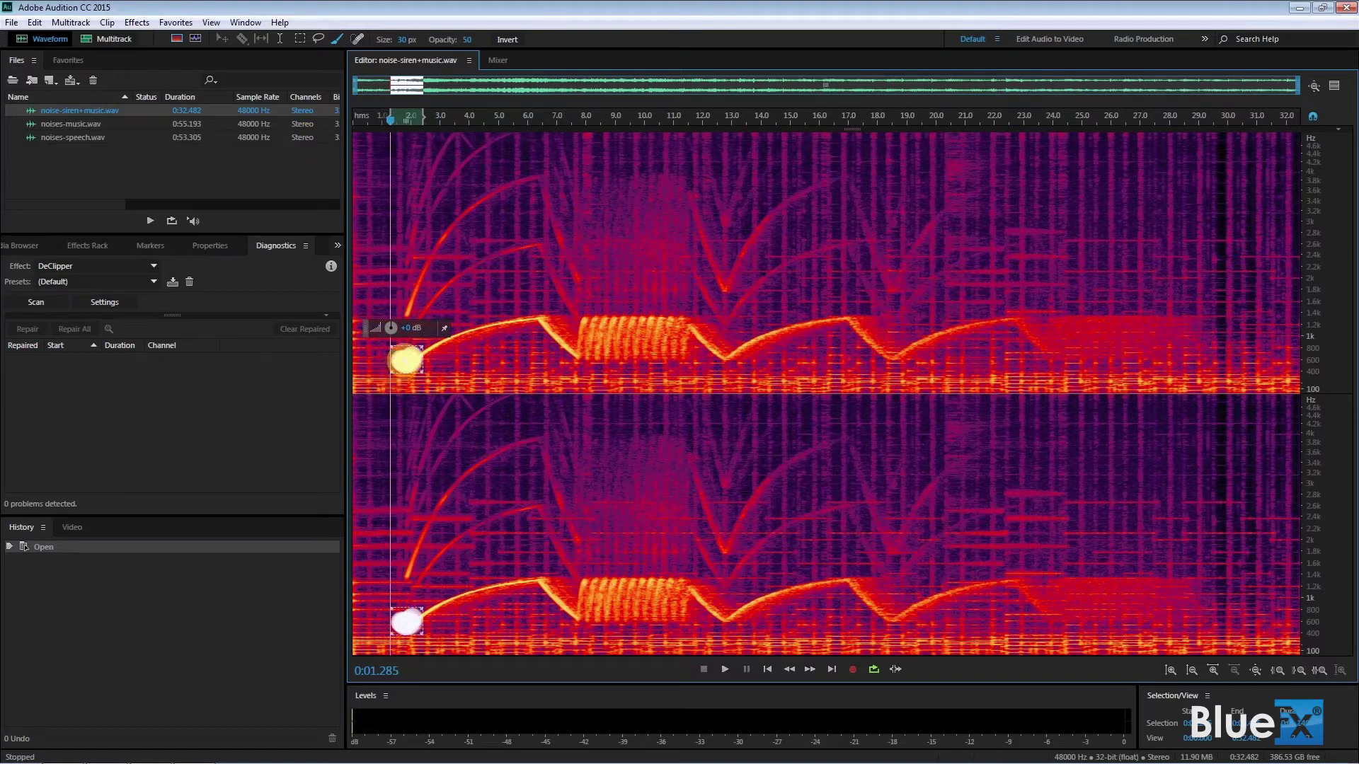
pyautogui.click(474, 309)
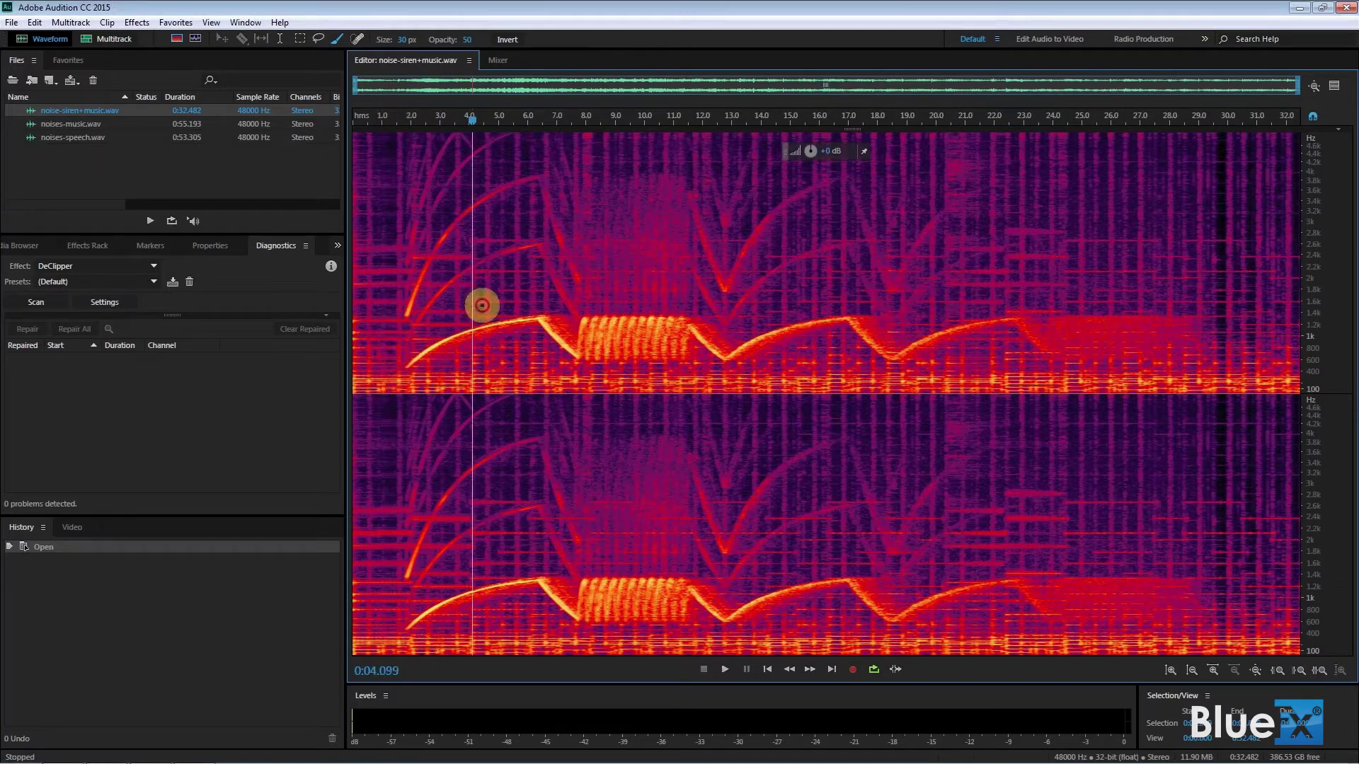
pyautogui.click(550, 266)
pyautogui.rightClick(541, 266)
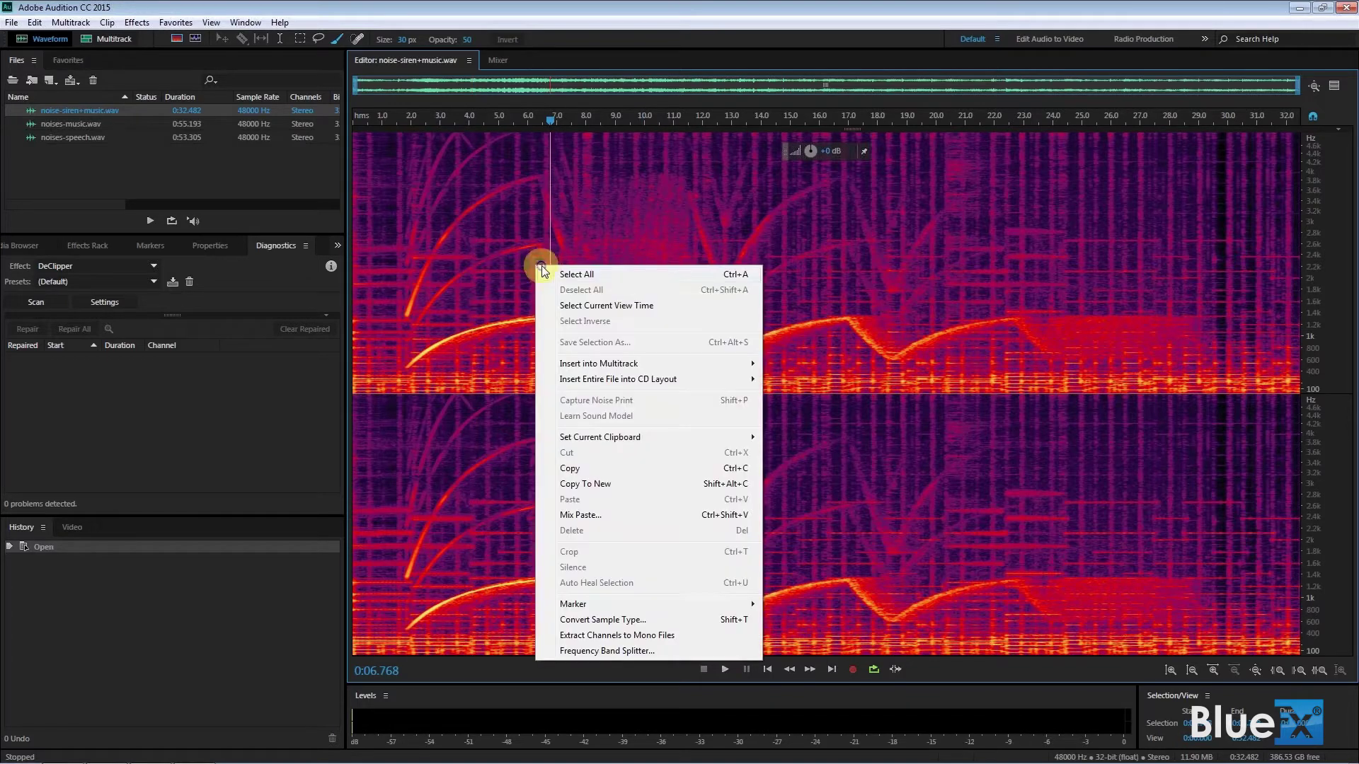
pyautogui.click(540, 263)
pyautogui.click(540, 263)
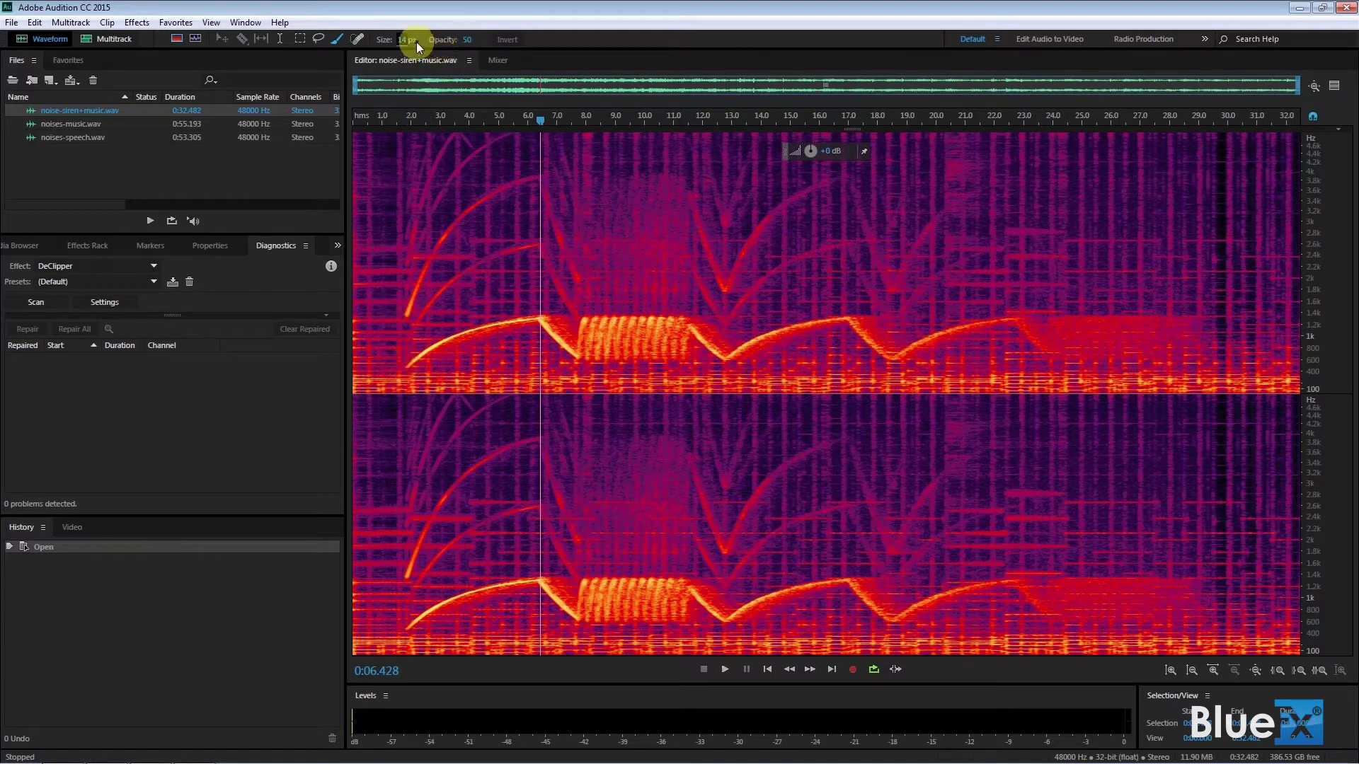
# Set the brush to 31 px and paint the siren sweep and its harmonics from 1.4 s to 7.5 s
pyautogui.moveTo(405, 44); pyautogui.dragTo(417, 43)
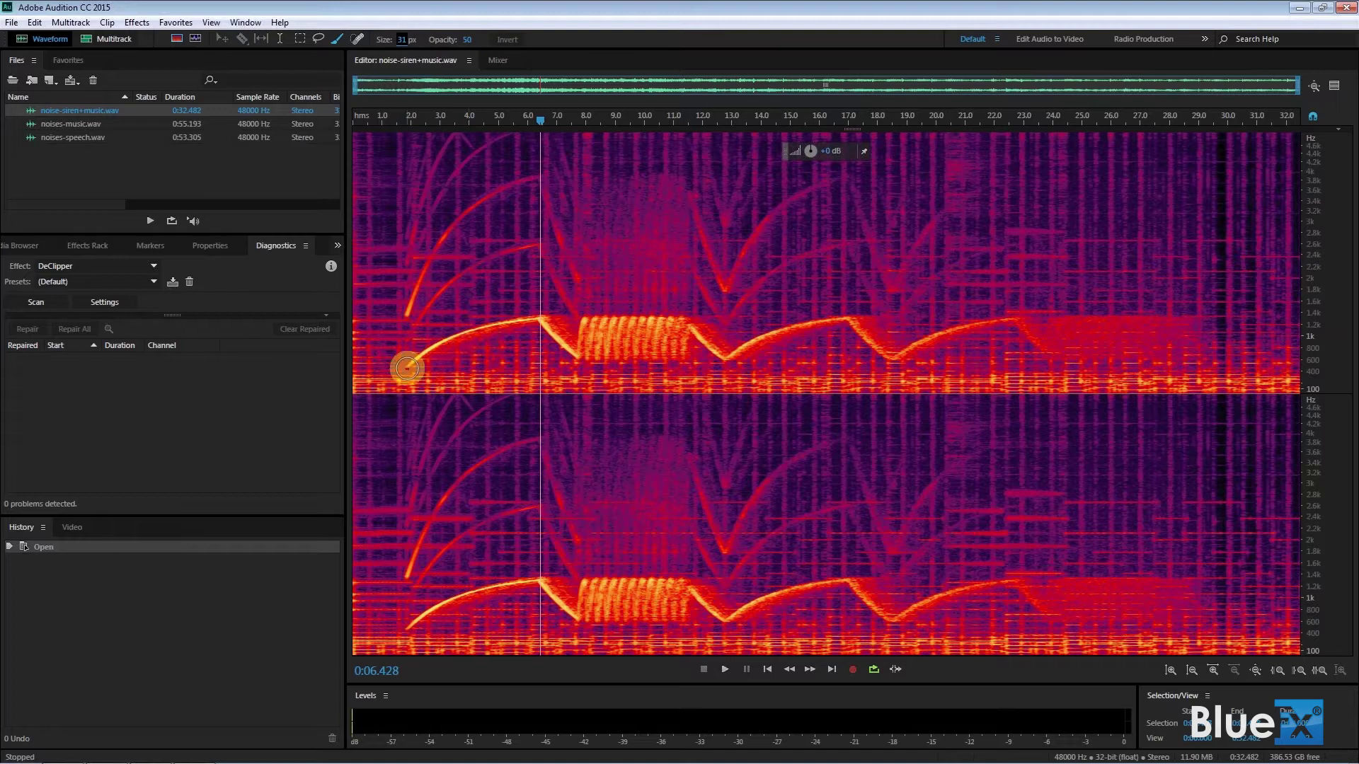
pyautogui.moveTo(406, 369)
pyautogui.mouseDown()
pyautogui.moveTo(526, 318)
pyautogui.moveTo(570, 352)
pyautogui.mouseUp()
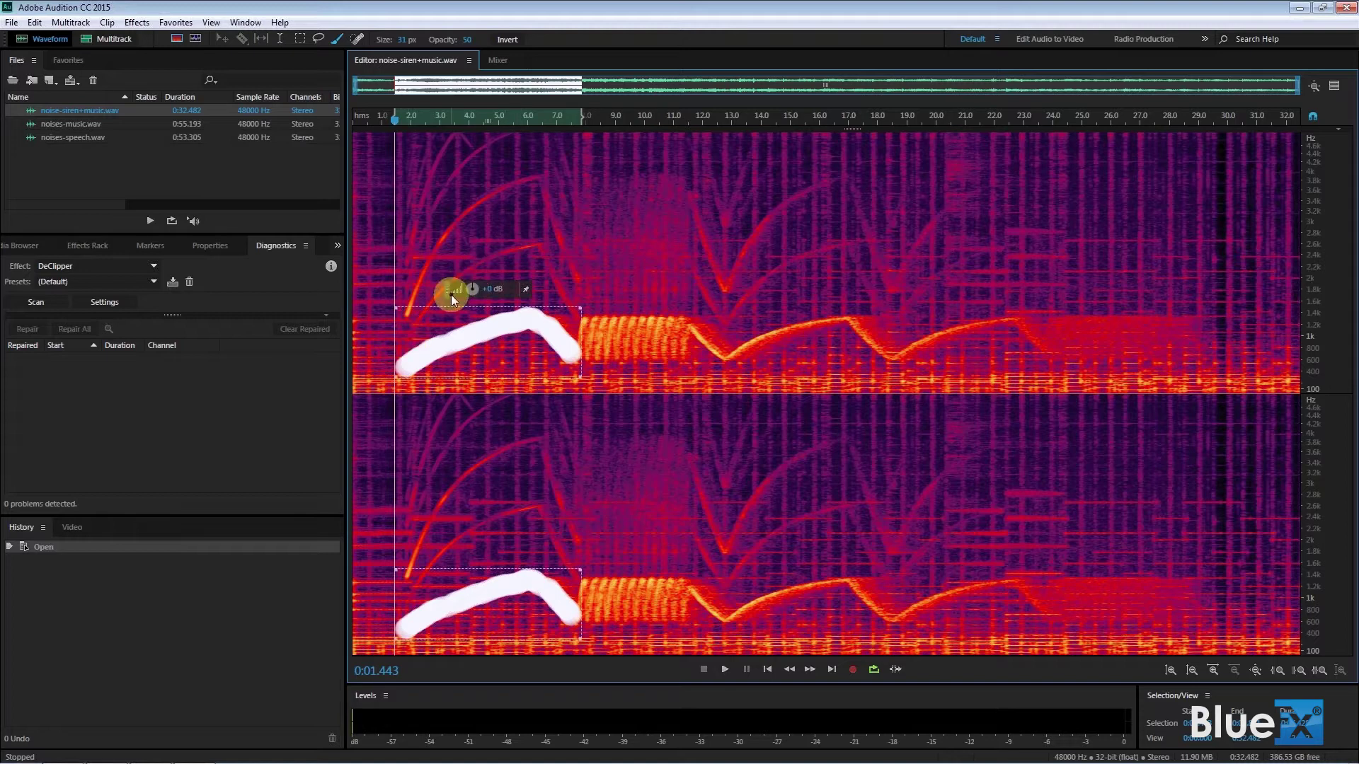
pyautogui.moveTo(405, 336)
pyautogui.mouseDown()
pyautogui.moveTo(448, 285)
pyautogui.moveTo(521, 250)
pyautogui.moveTo(541, 252)
pyautogui.moveTo(569, 307)
pyautogui.mouseUp()
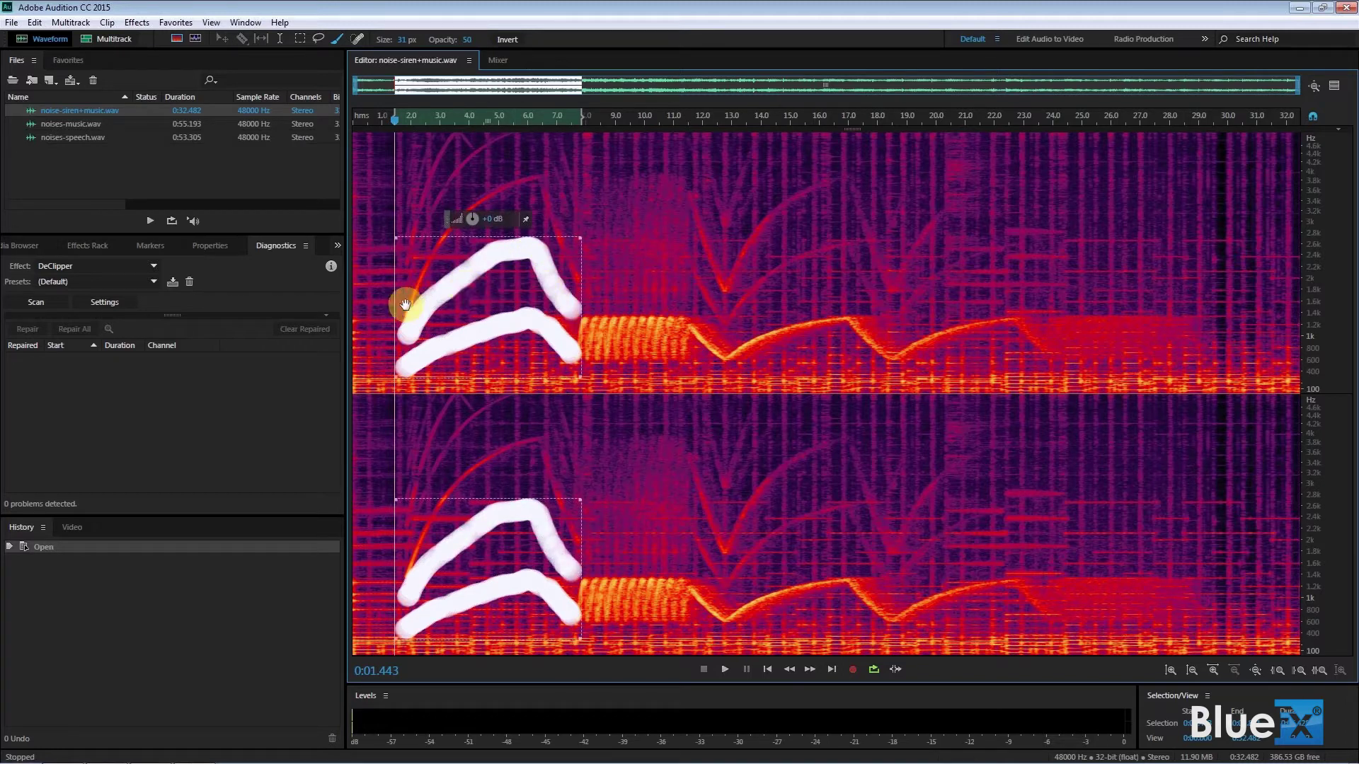
pyautogui.moveTo(405, 318)
pyautogui.mouseDown()
pyautogui.moveTo(471, 208)
pyautogui.moveTo(522, 186)
pyautogui.moveTo(540, 186)
pyautogui.moveTo(577, 283)
pyautogui.mouseUp()
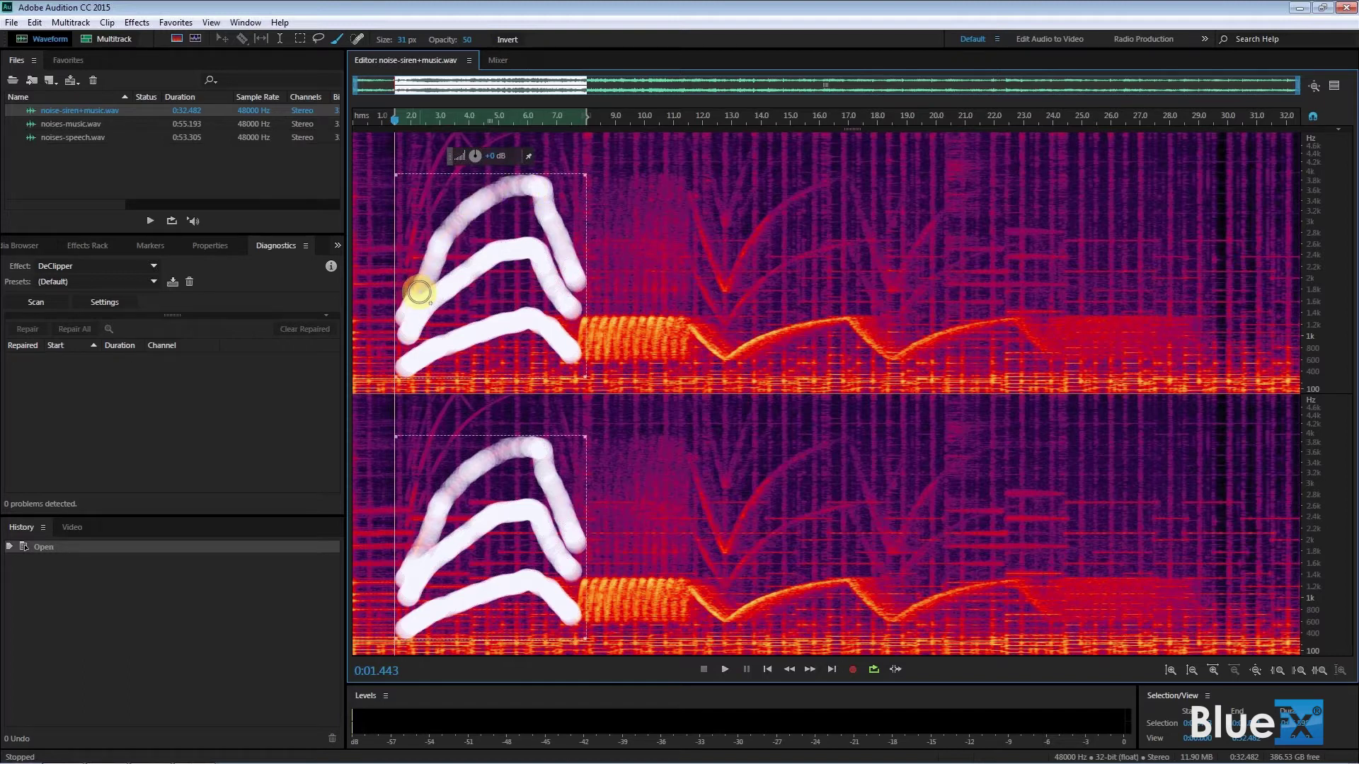
pyautogui.moveTo(419, 292)
pyautogui.mouseDown()
pyautogui.moveTo(457, 215)
pyautogui.moveTo(542, 190)
pyautogui.mouseUp()
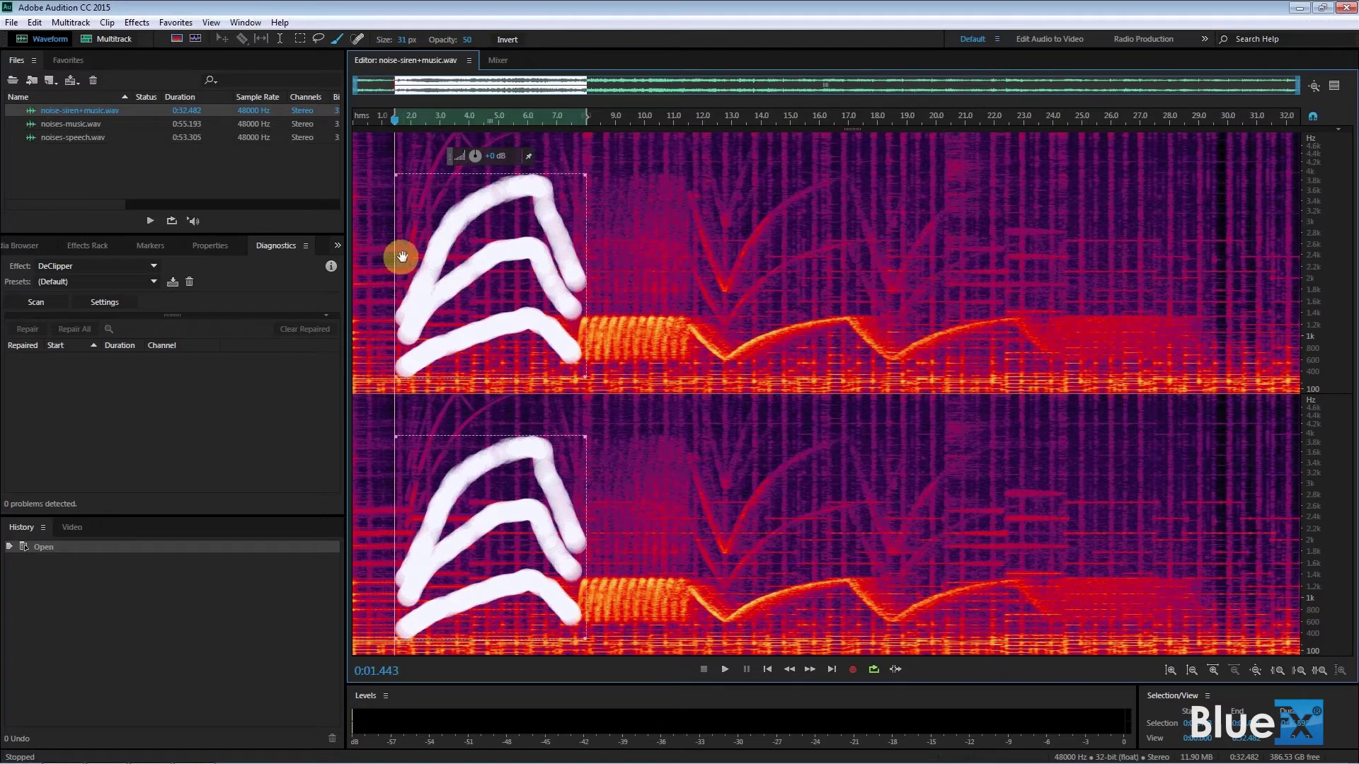
pyautogui.moveTo(406, 265)
pyautogui.mouseDown()
pyautogui.moveTo(433, 162)
pyautogui.moveTo(478, 150)
pyautogui.mouseUp()
pyautogui.moveTo(434, 208)
pyautogui.mouseDown()
pyautogui.moveTo(453, 164)
pyautogui.moveTo(493, 131)
pyautogui.moveTo(529, 136)
pyautogui.mouseUp()
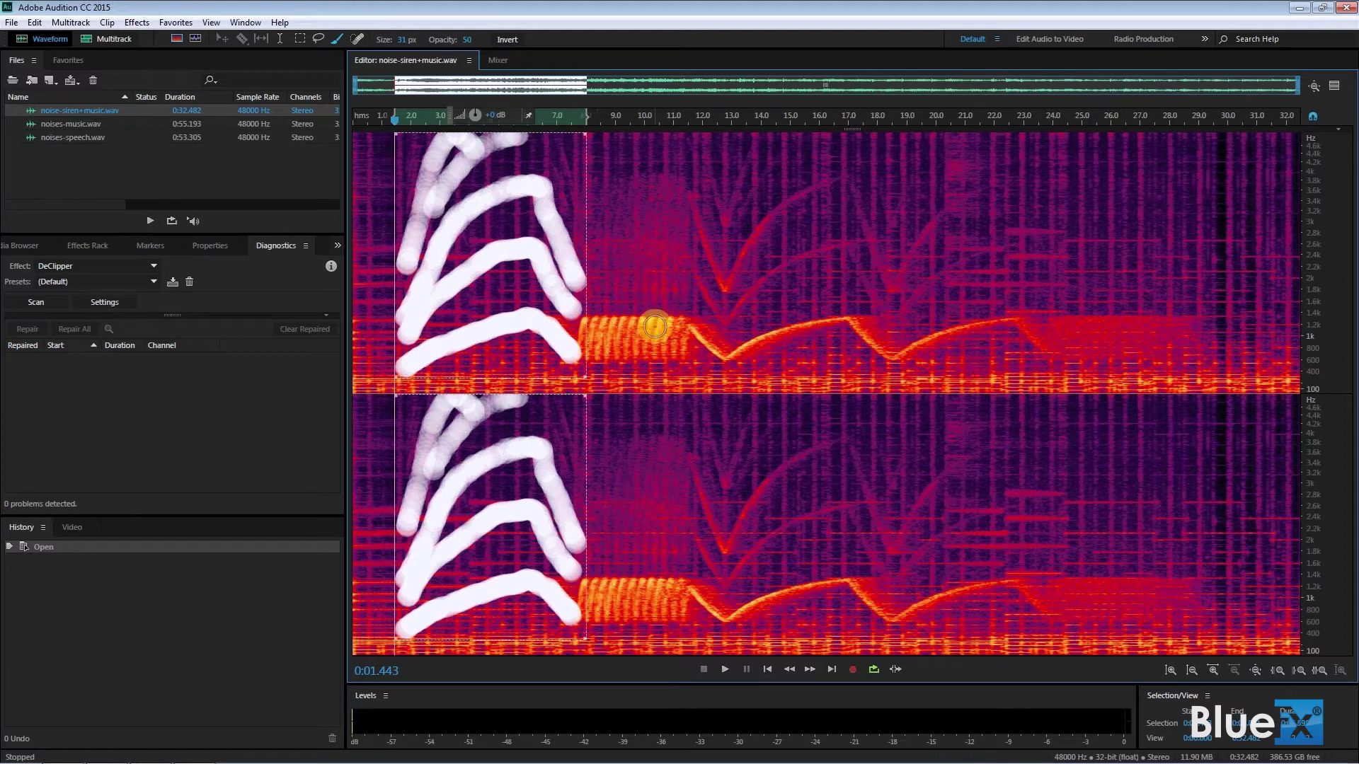
# Open Sound Remover, learn the sound model from the painted siren, and start the preview
pyautogui.click(139, 23)
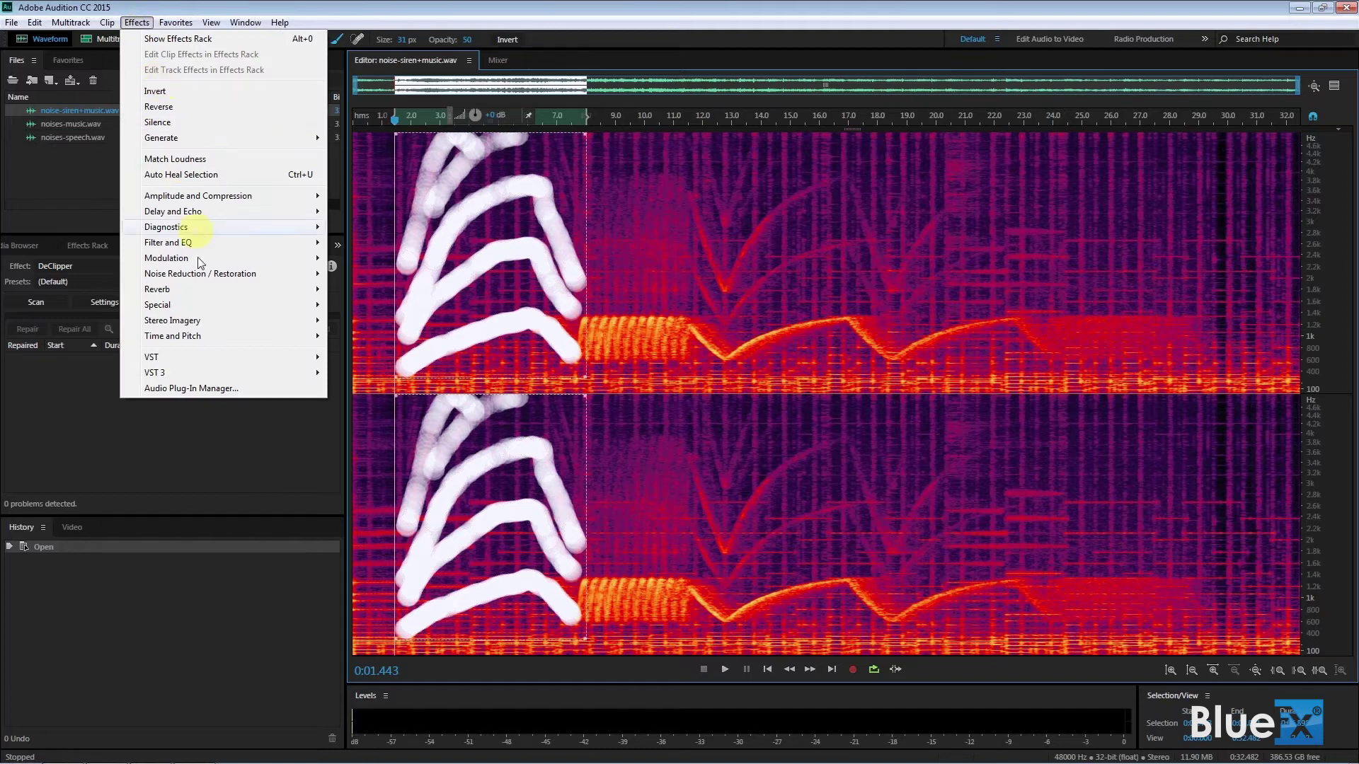
pyautogui.moveTo(201, 280)
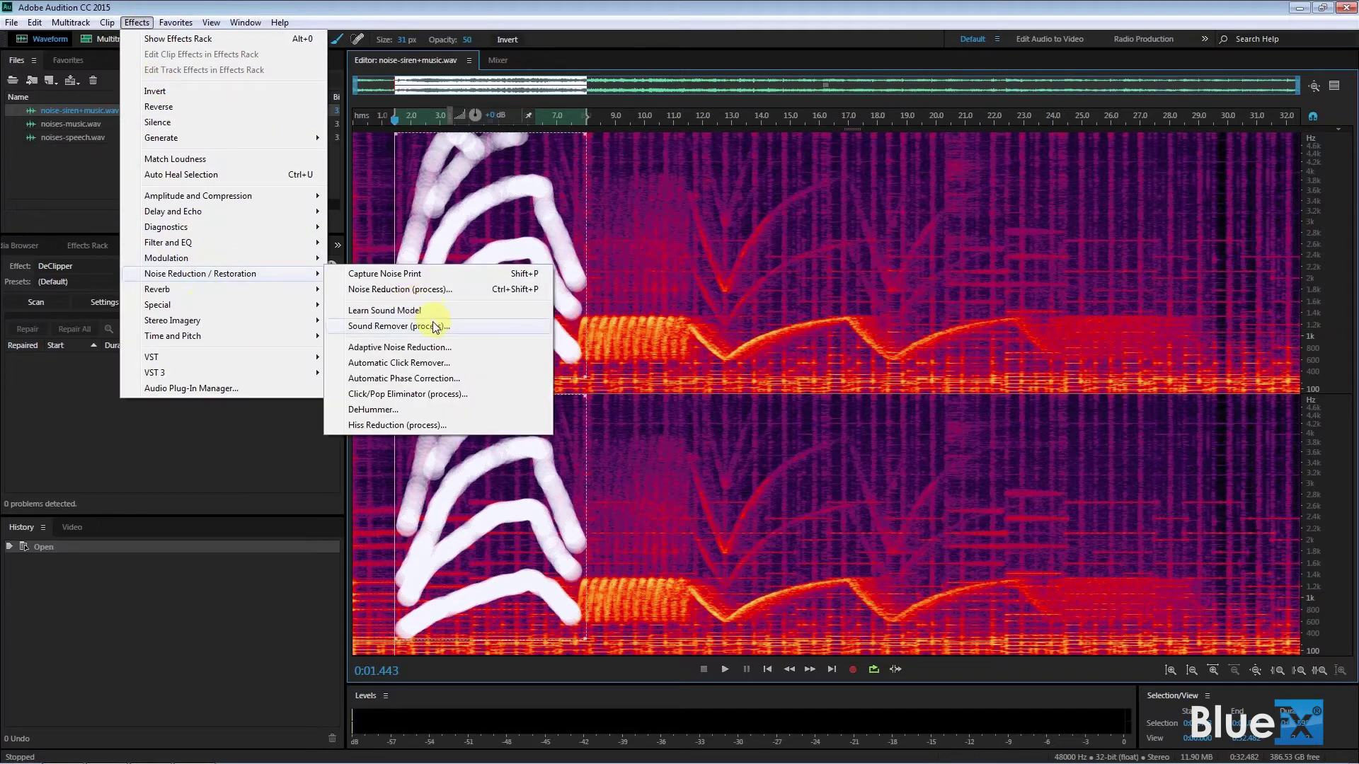
pyautogui.click(418, 327)
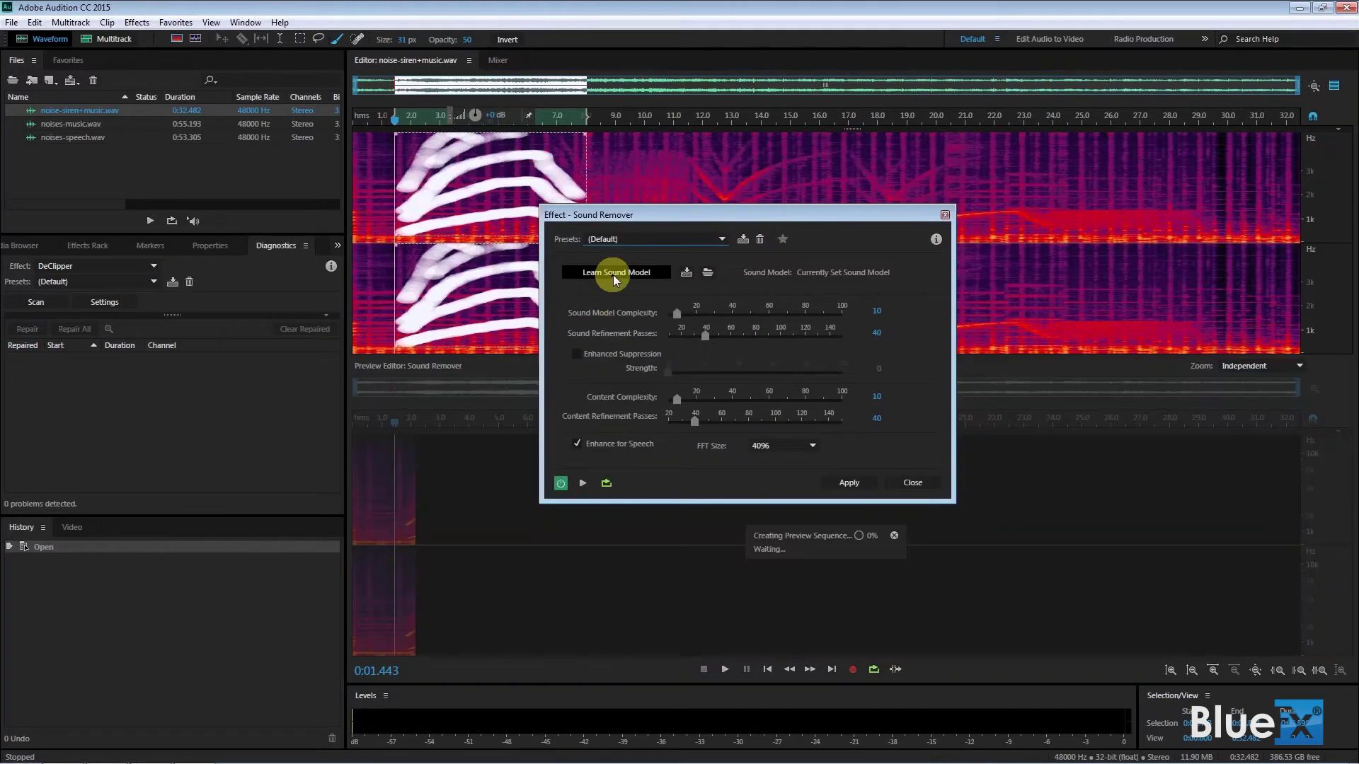
pyautogui.click(613, 276)
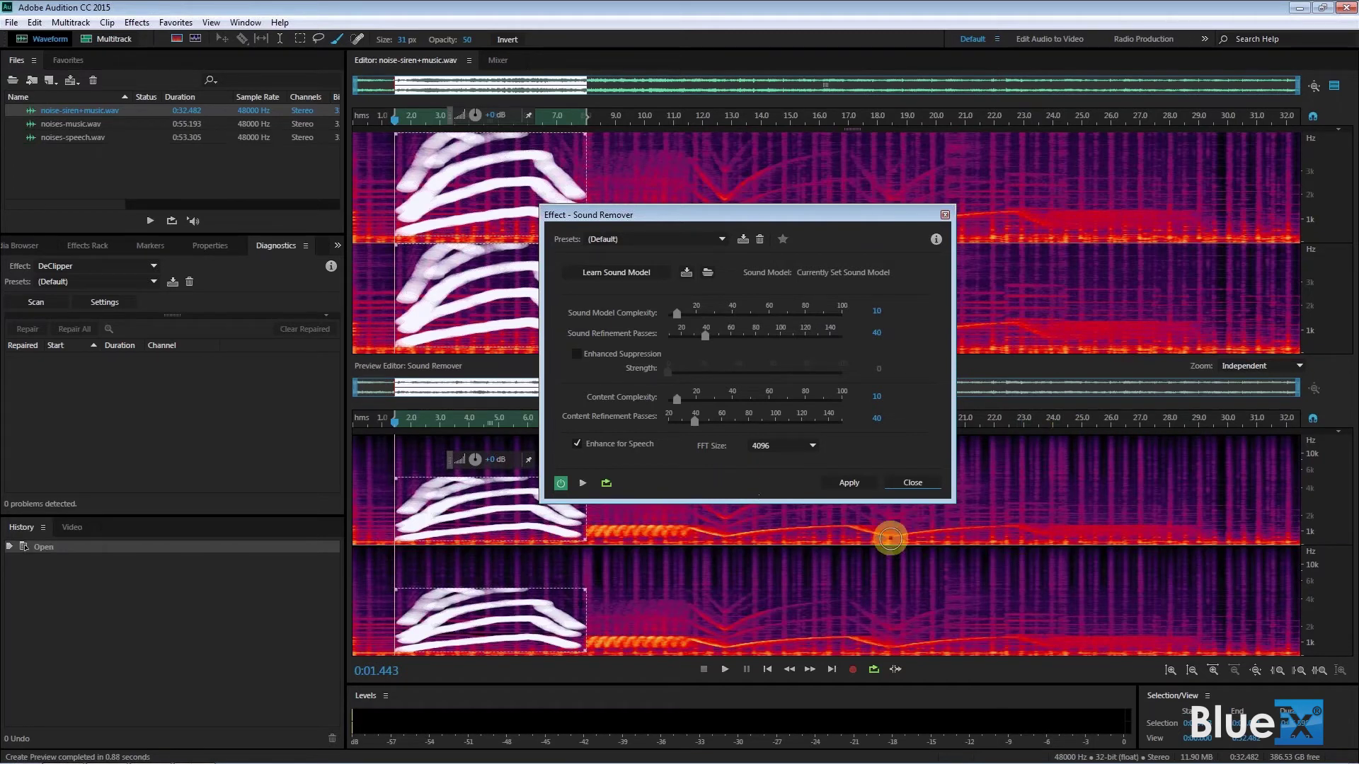
pyautogui.click(1335, 85)
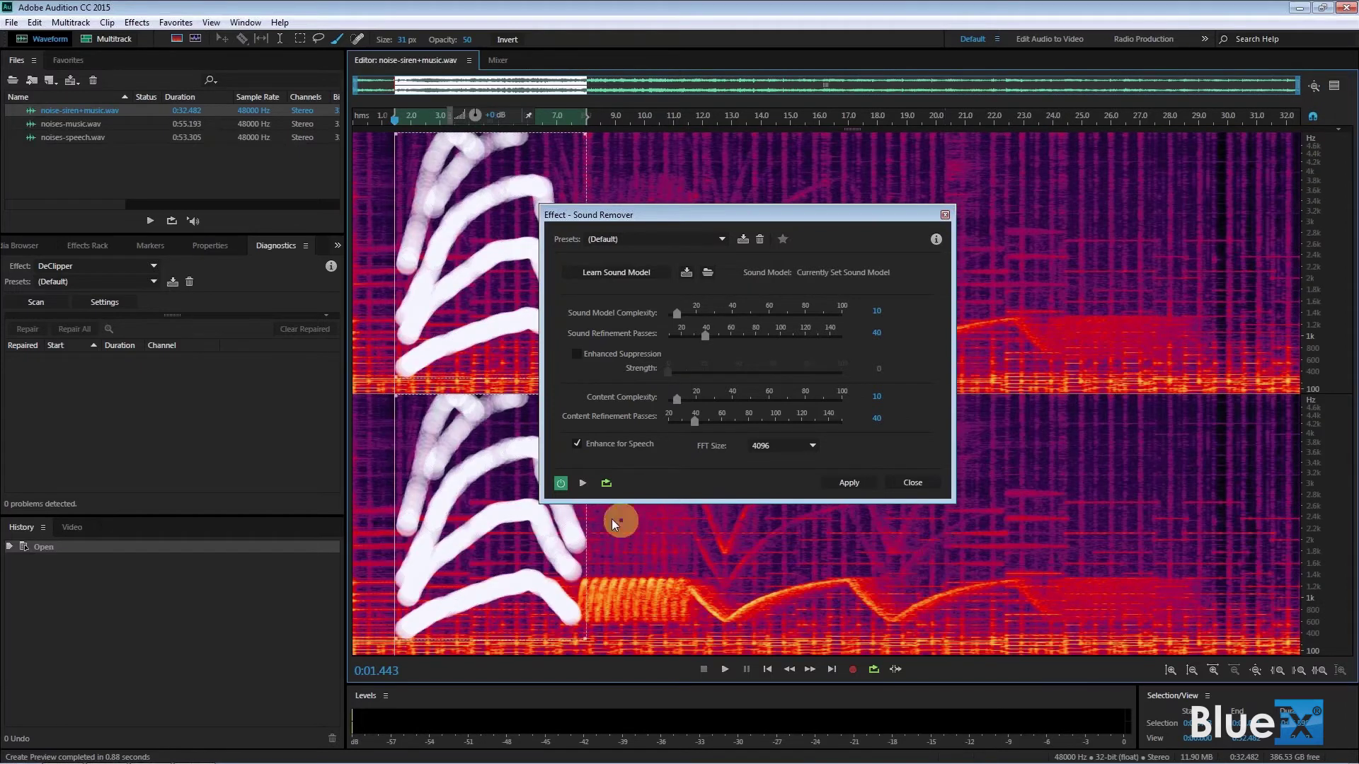
pyautogui.click(583, 484)
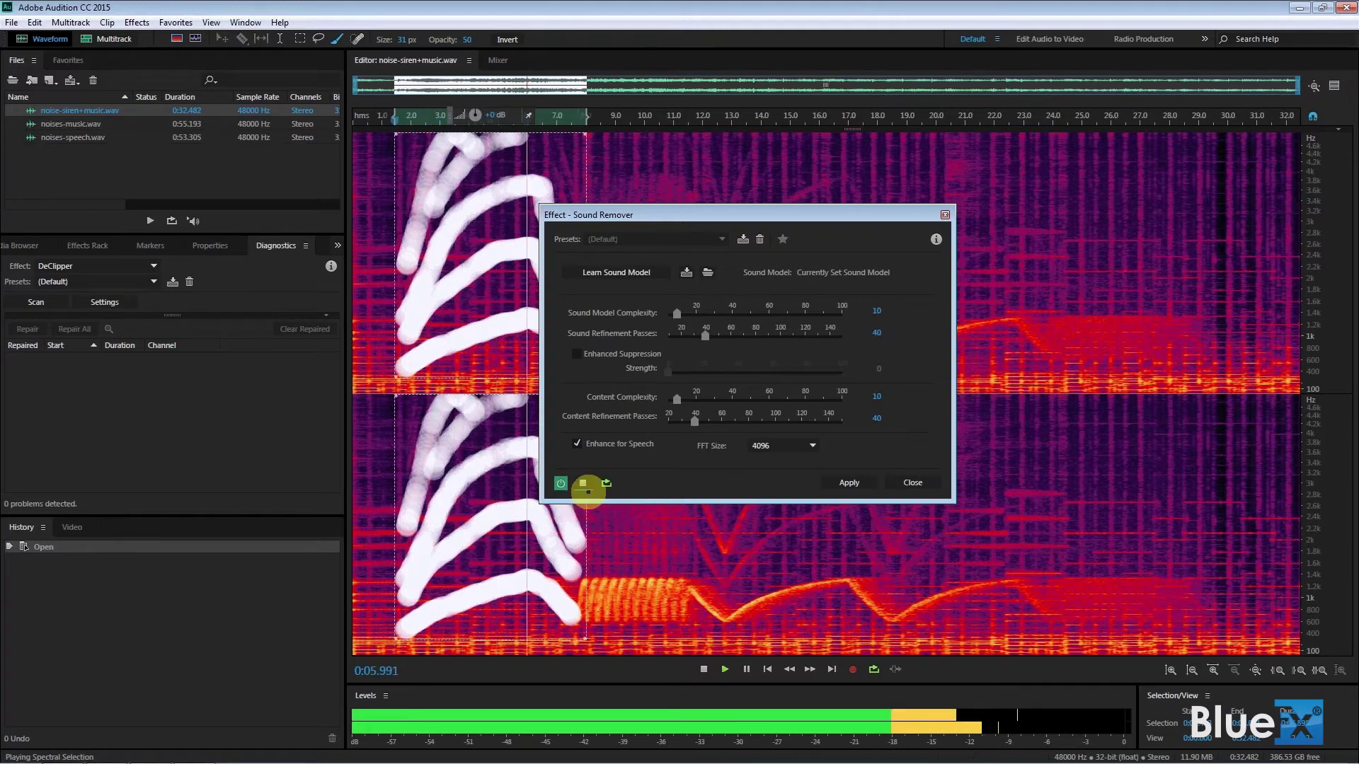
# Stop the preview, paint over more siren harmonics, and restart the Sound Remover preview
pyautogui.click(583, 484)
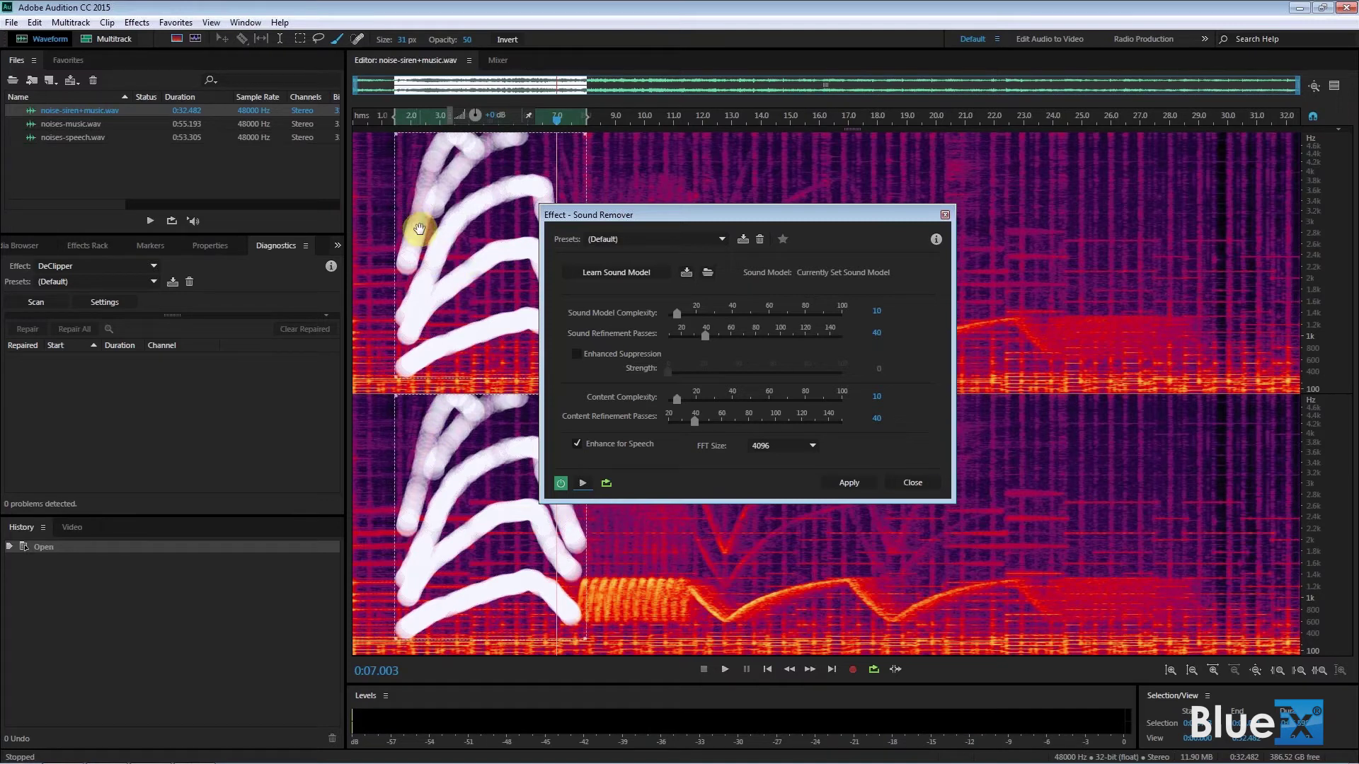
pyautogui.moveTo(417, 232)
pyautogui.mouseDown()
pyautogui.moveTo(436, 167)
pyautogui.moveTo(438, 199)
pyautogui.moveTo(484, 138)
pyautogui.moveTo(542, 156)
pyautogui.mouseUp()
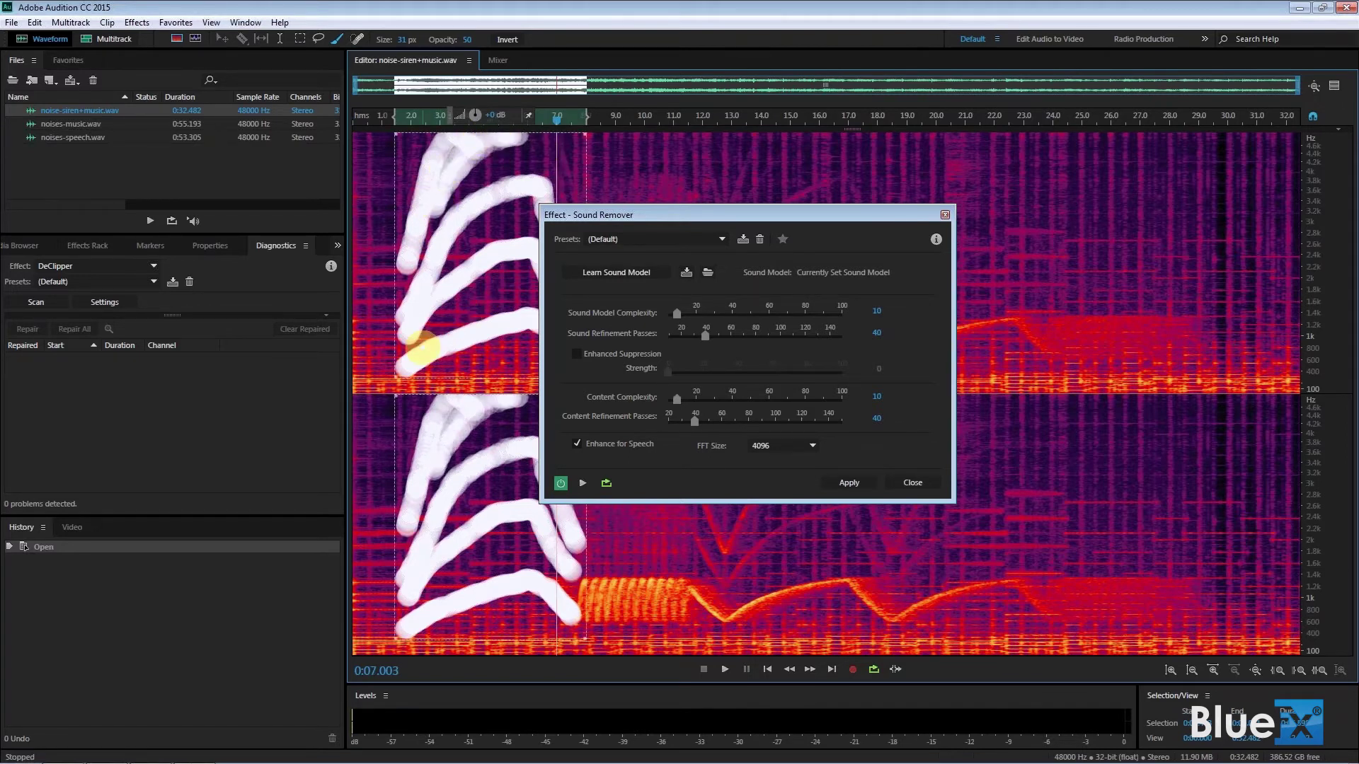
pyautogui.moveTo(440, 352)
pyautogui.mouseDown()
pyautogui.moveTo(483, 327)
pyautogui.moveTo(451, 312)
pyautogui.moveTo(484, 285)
pyautogui.mouseUp()
pyautogui.click(584, 484)
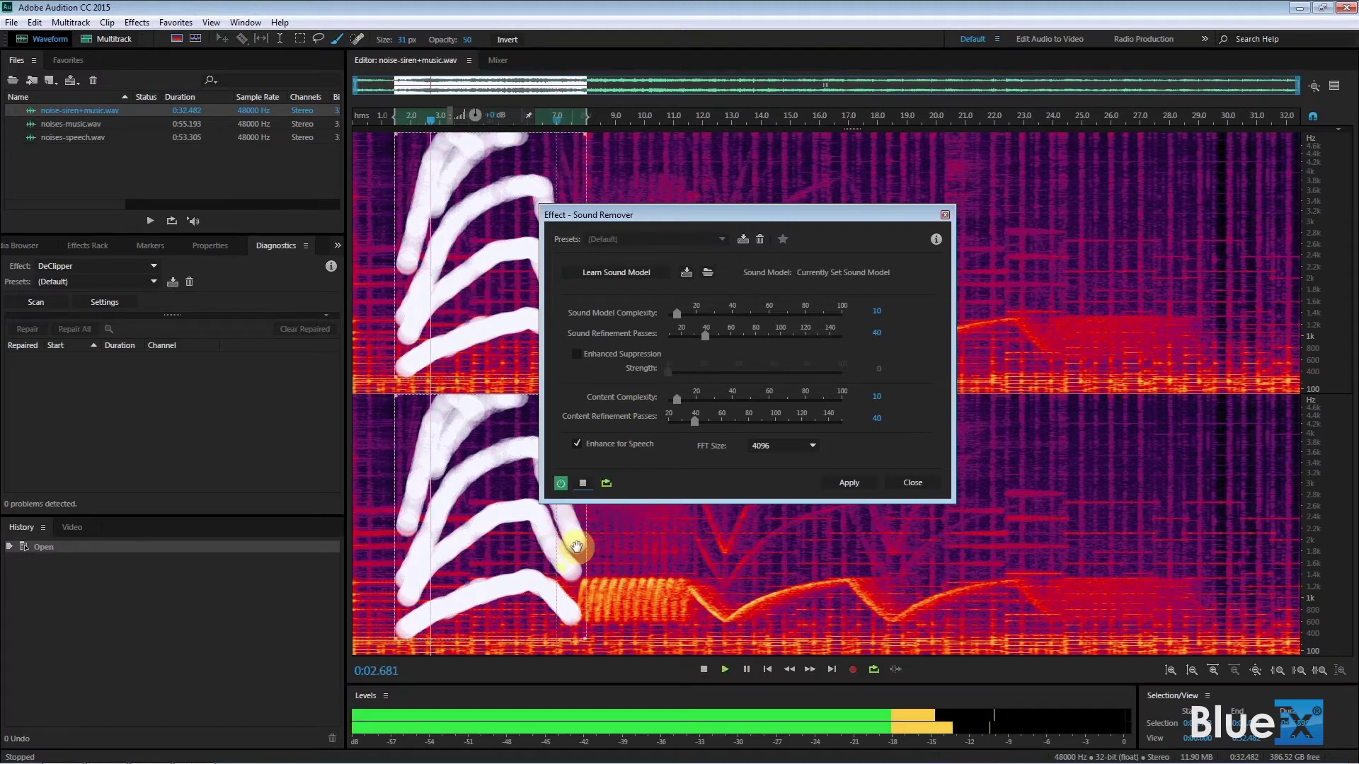
# Preview the removal with the Remove Siren - Less Artifacts preset
pyautogui.click(582, 483)
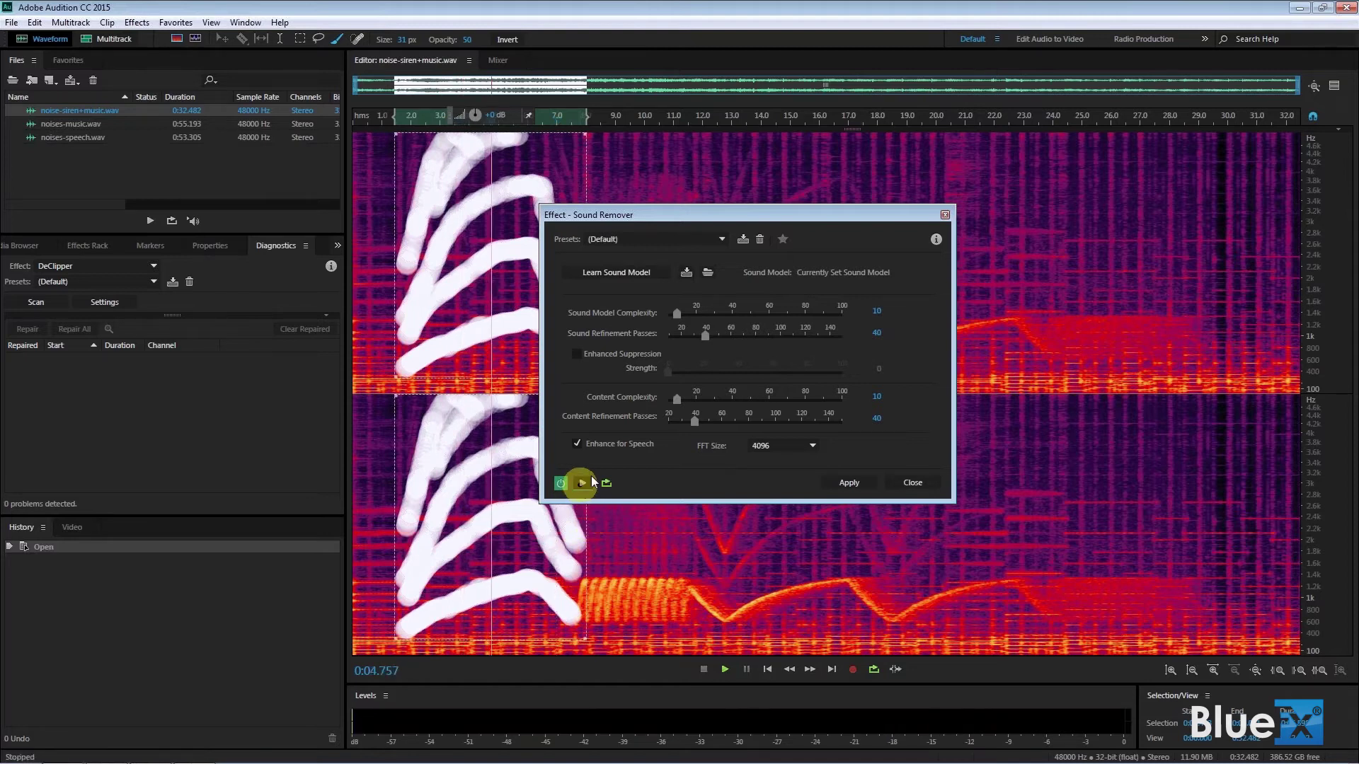
pyautogui.click(723, 239)
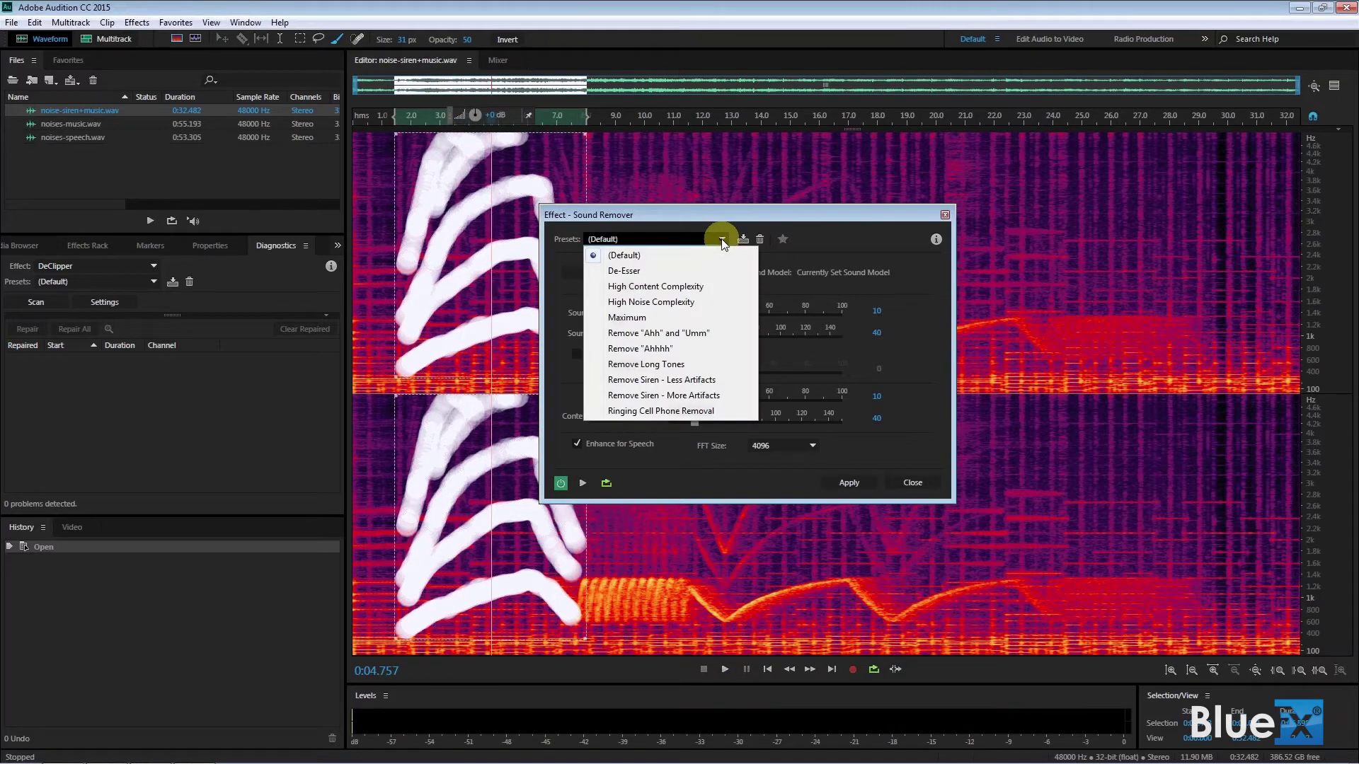
pyautogui.click(665, 380)
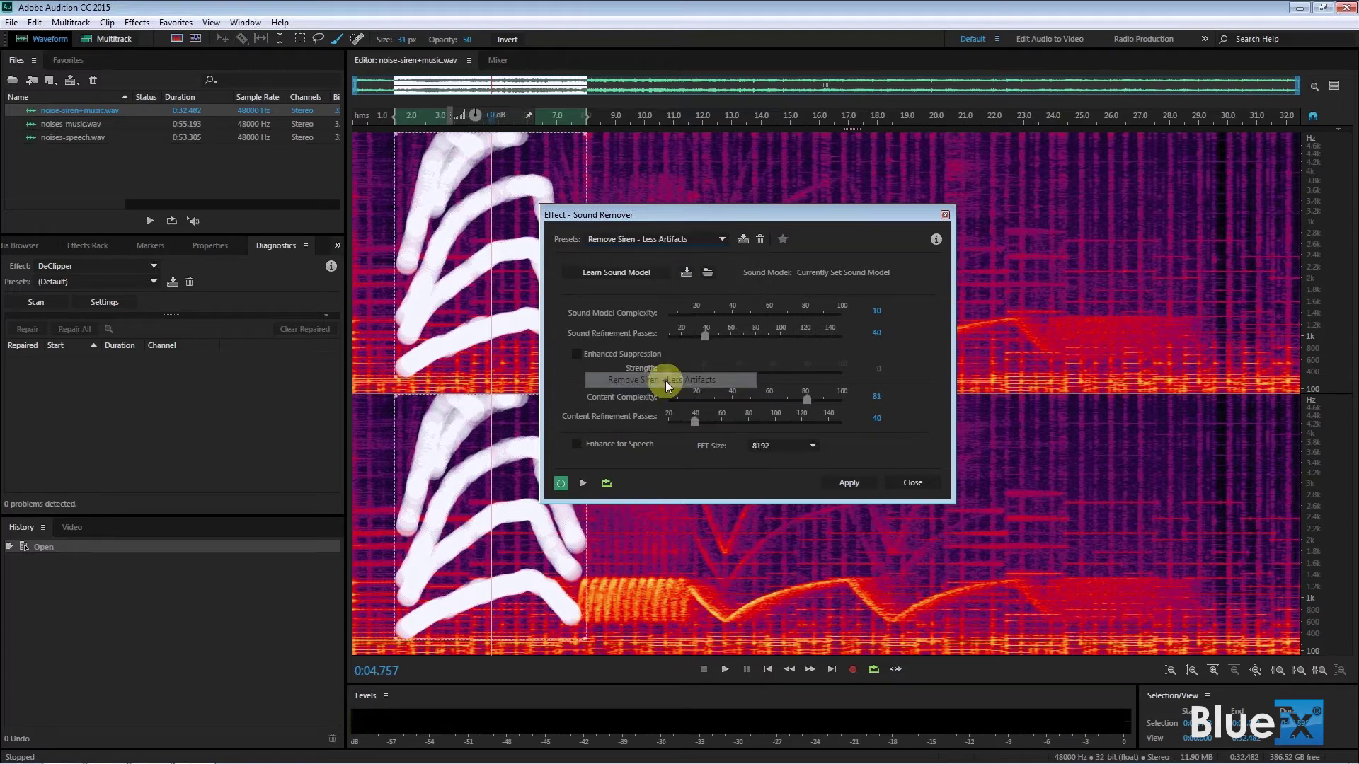
pyautogui.click(583, 484)
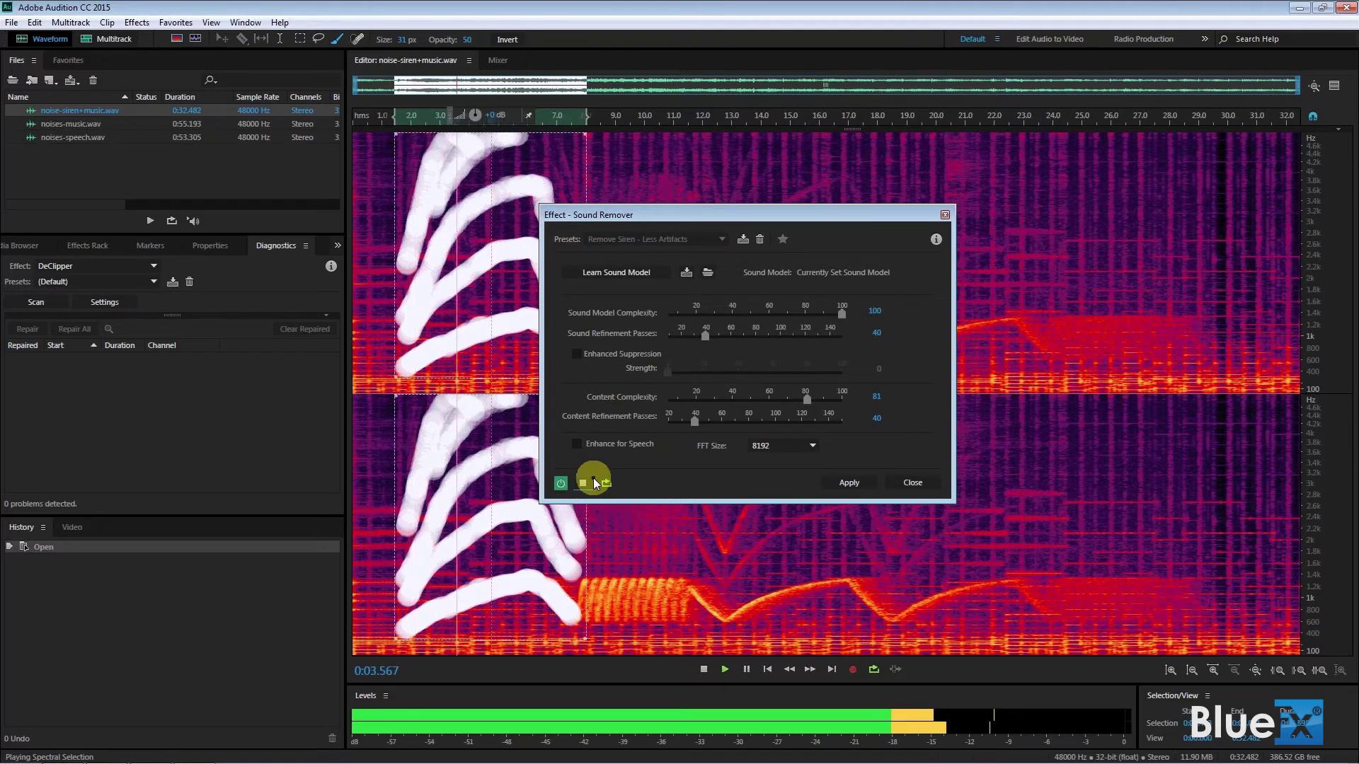
# Preview the Remove Siren - More Artifacts preset instead and extend the selection to about 8 s
pyautogui.click(592, 481)
pyautogui.click(722, 239)
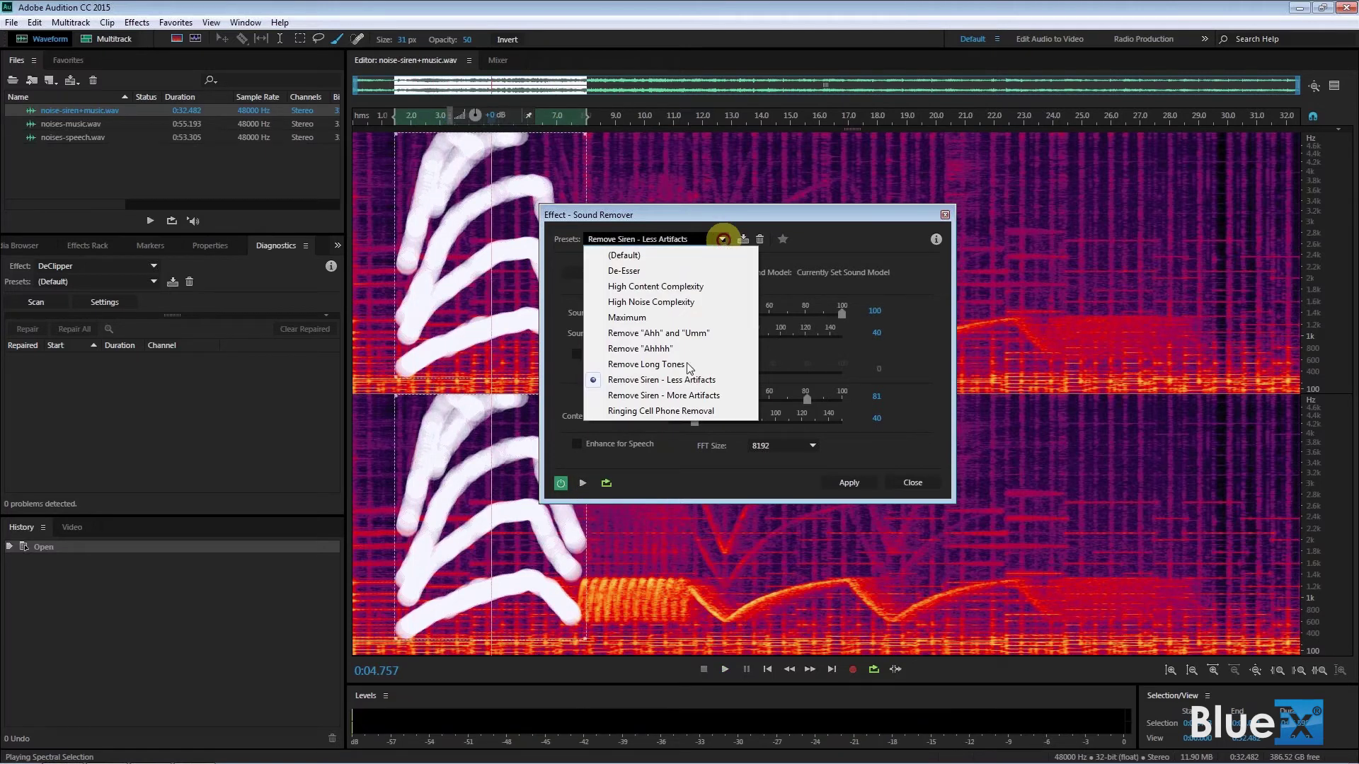
pyautogui.click(678, 396)
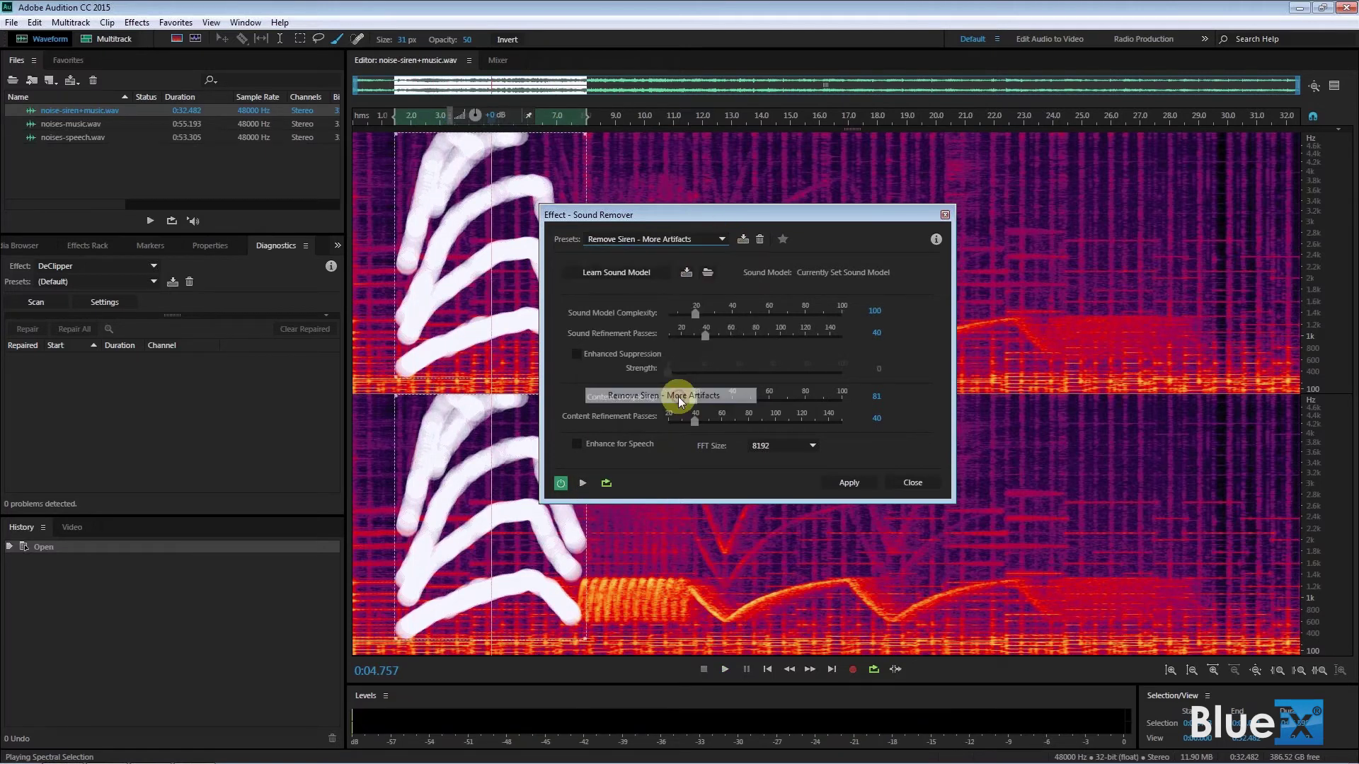
pyautogui.click(580, 487)
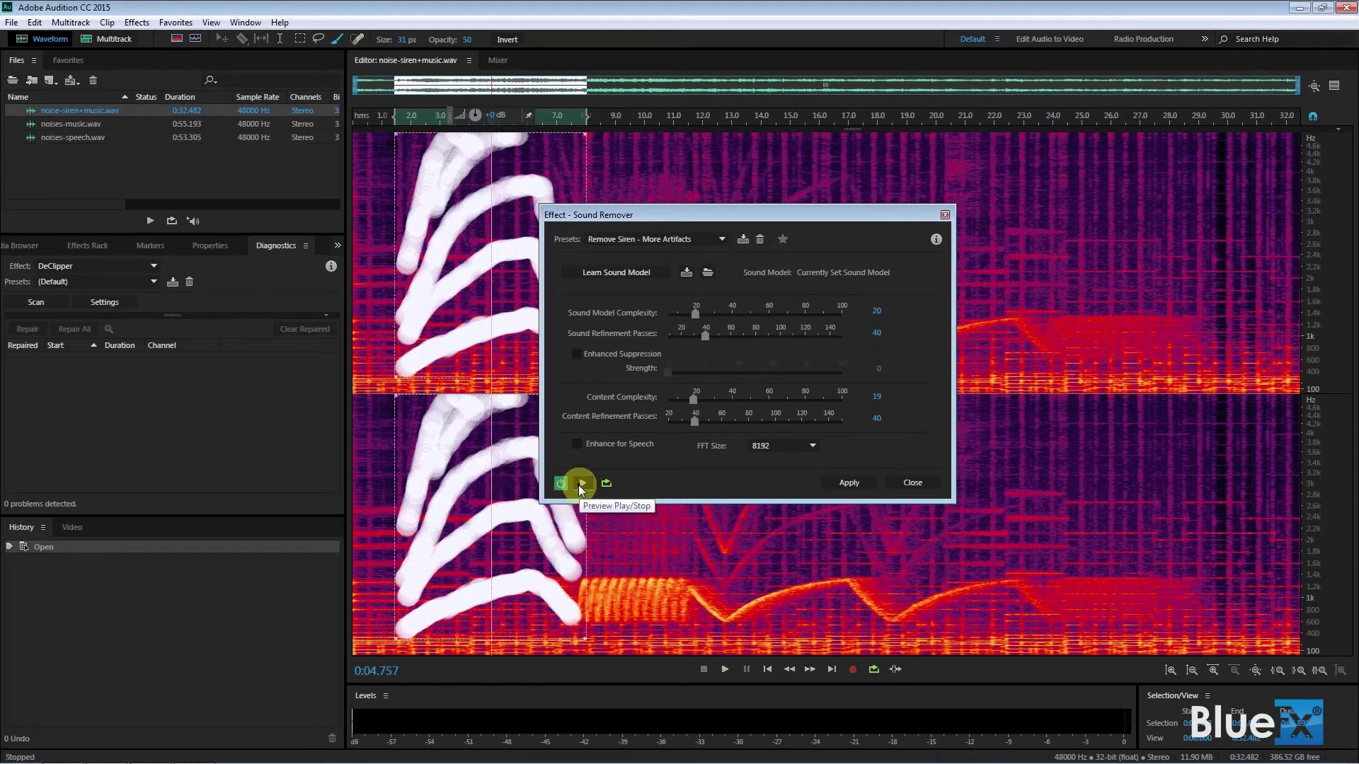
pyautogui.click(579, 485)
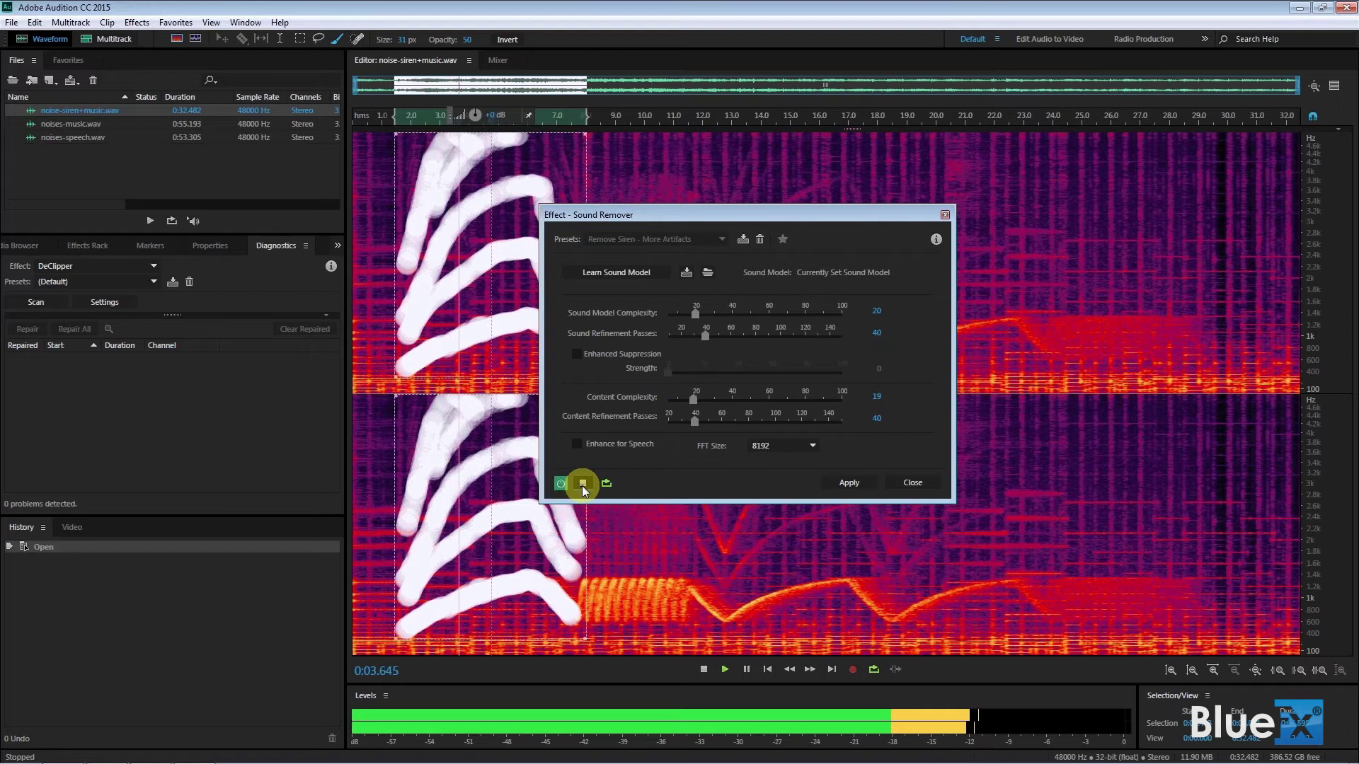
pyautogui.click(581, 485)
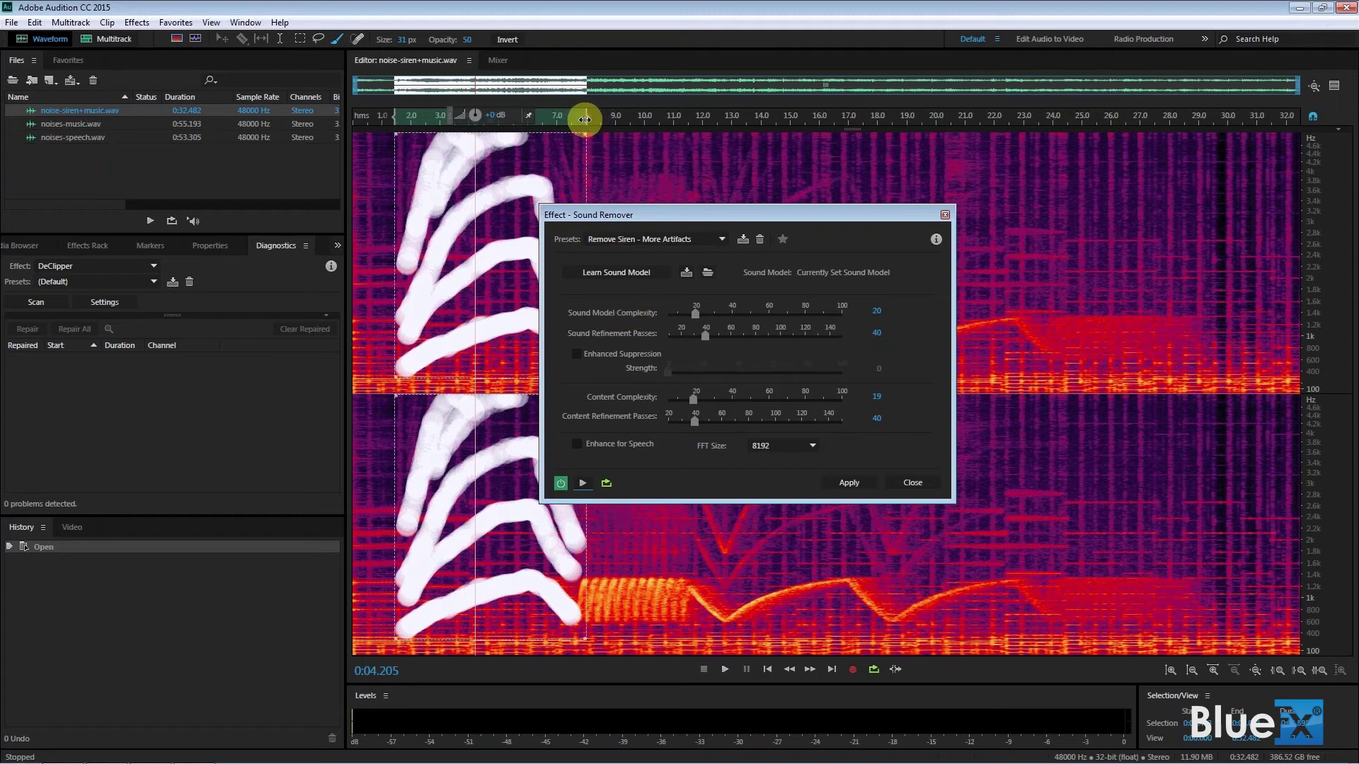
pyautogui.moveTo(584, 120)
pyautogui.mouseDown()
pyautogui.moveTo(979, 140)
pyautogui.moveTo(931, 130)
pyautogui.moveTo(976, 116)
pyautogui.moveTo(600, 110)
pyautogui.mouseUp()
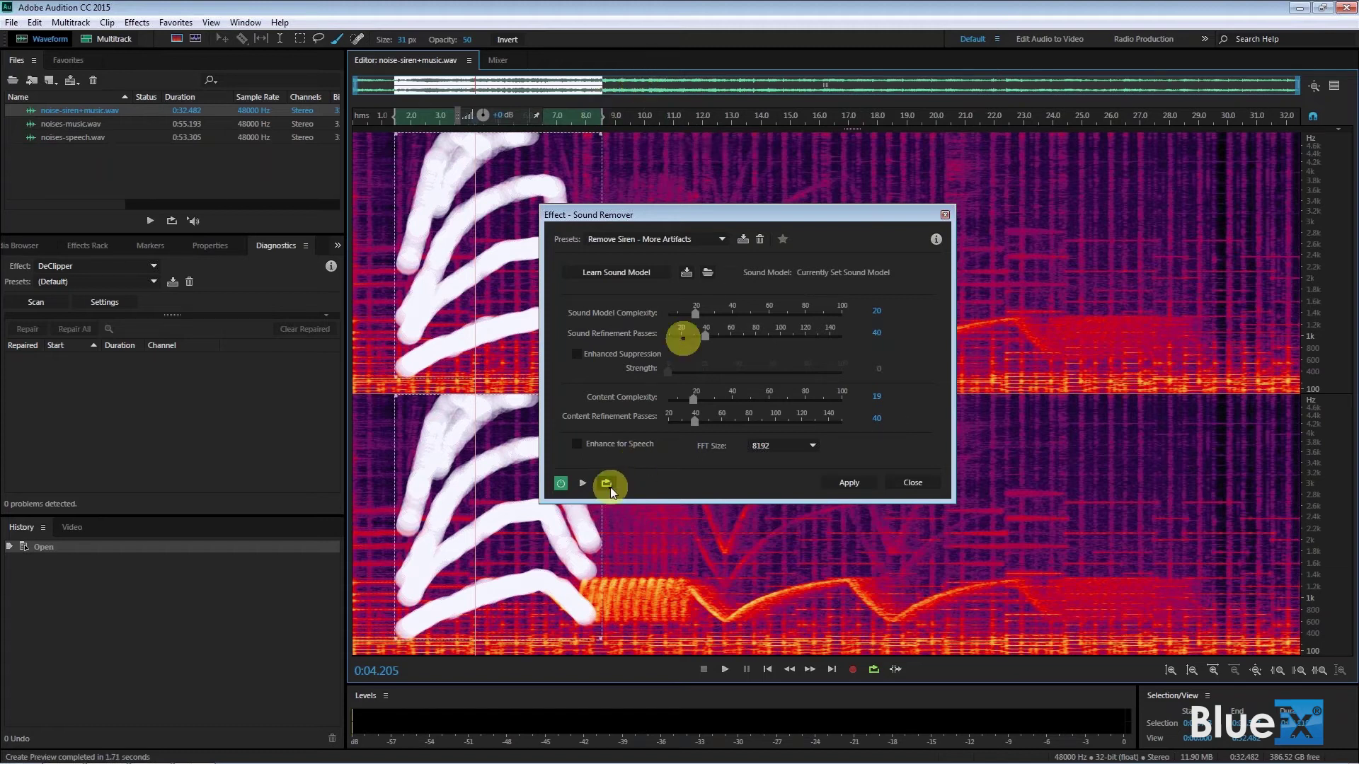
# Apply Sound Remover to the painted selection, then deselect and return the playhead to the start
pyautogui.click(849, 483)
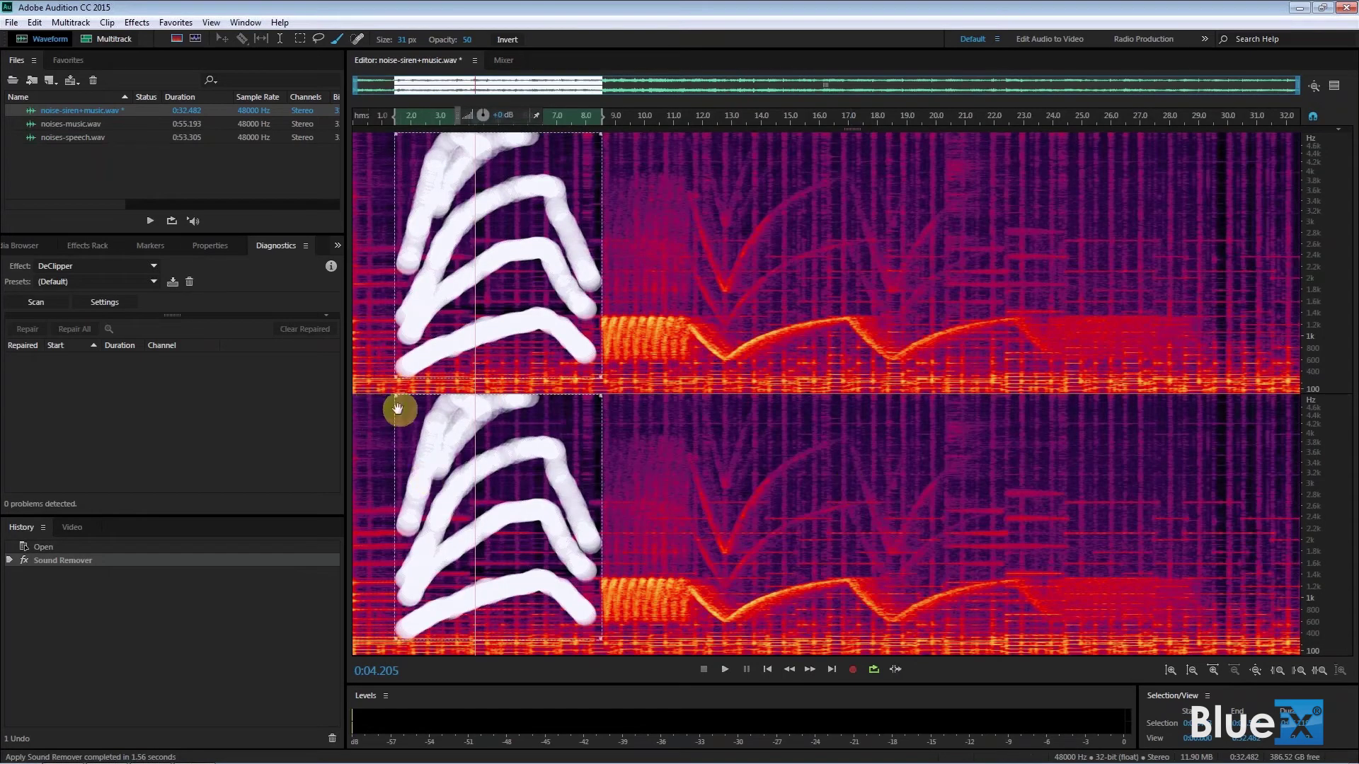
pyautogui.click(357, 410)
pyautogui.click(356, 379)
# Run Sound Remover (process) on the entire file and apply it
pyautogui.click(137, 23)
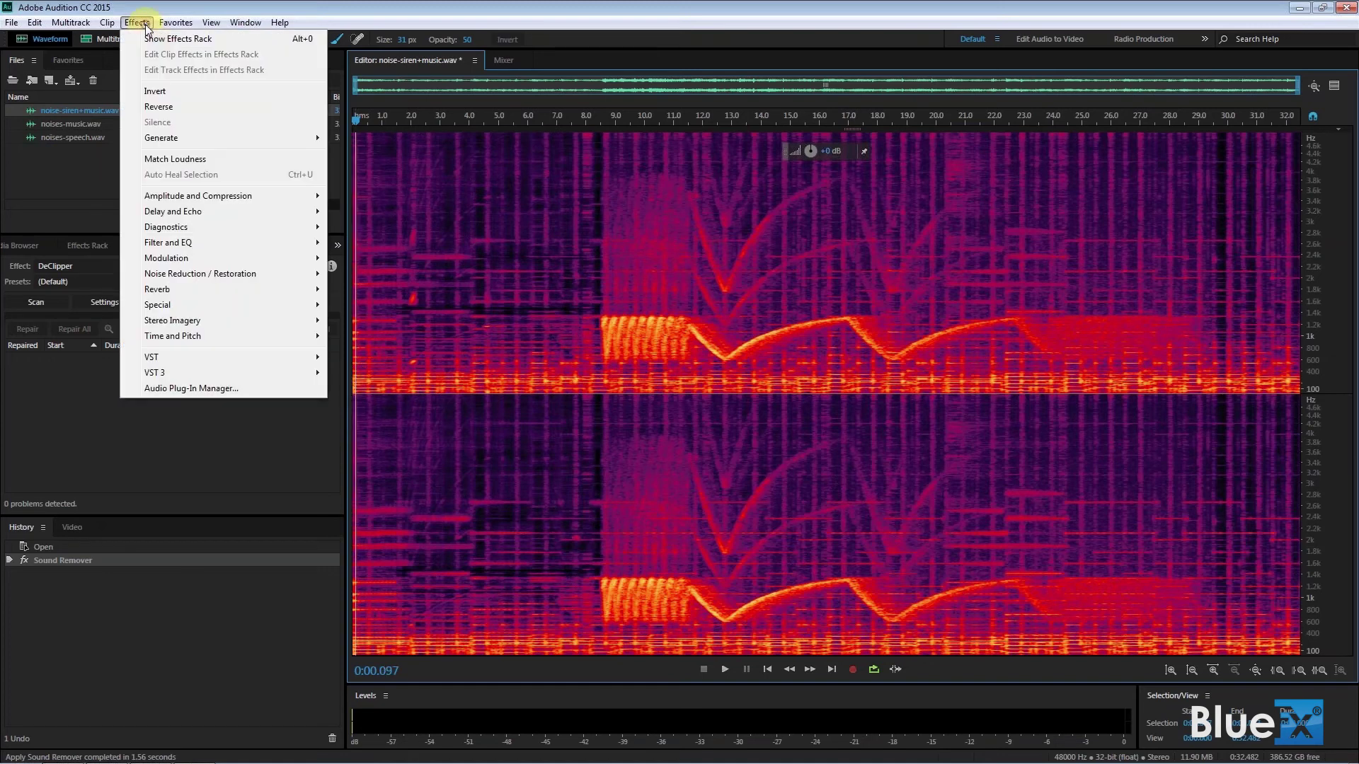
pyautogui.moveTo(269, 274)
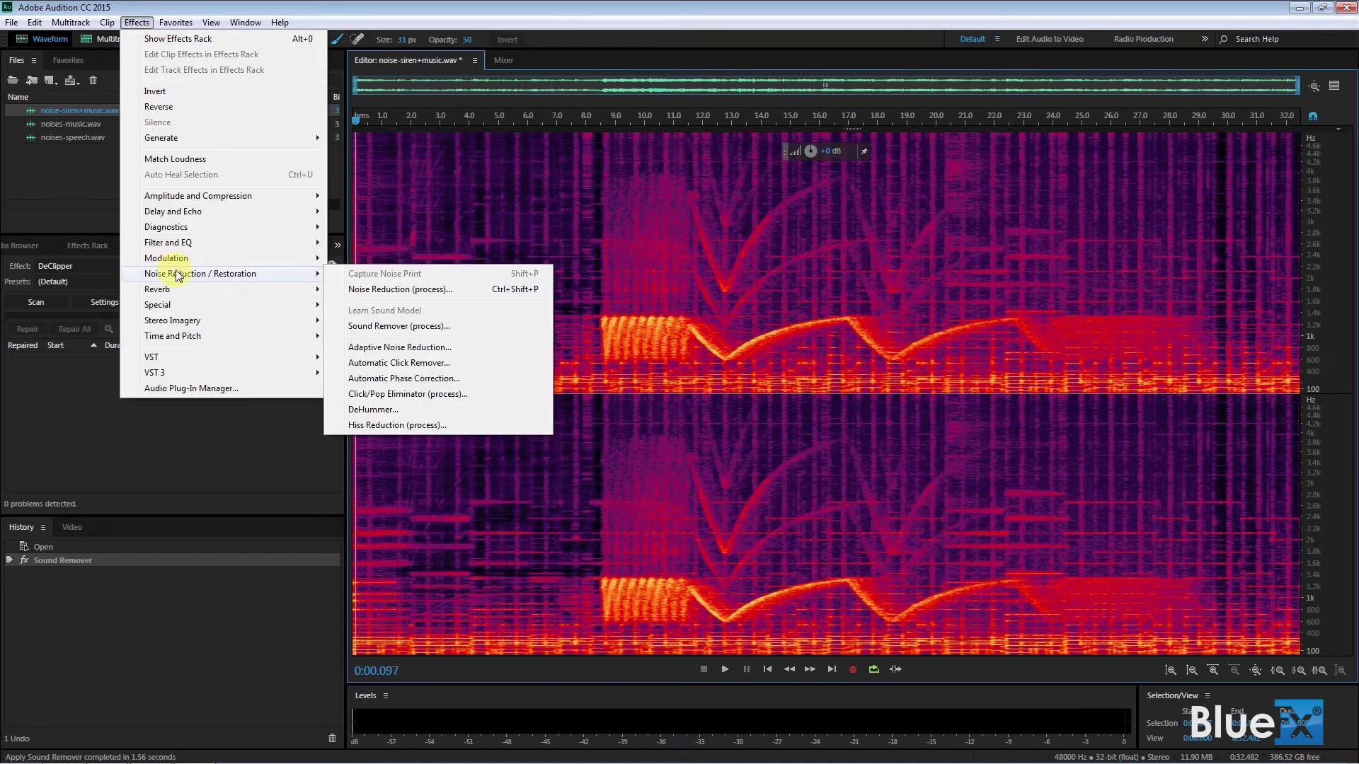
pyautogui.click(399, 327)
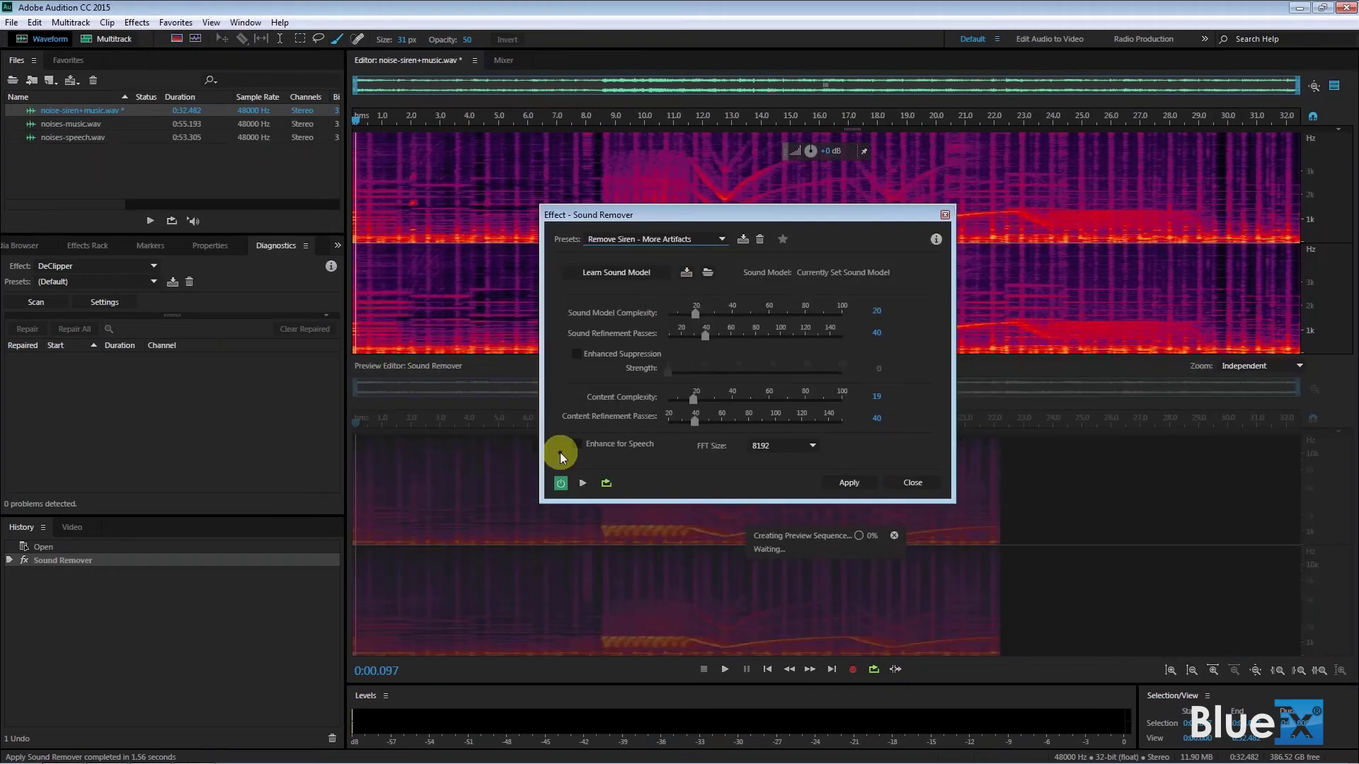
pyautogui.click(851, 484)
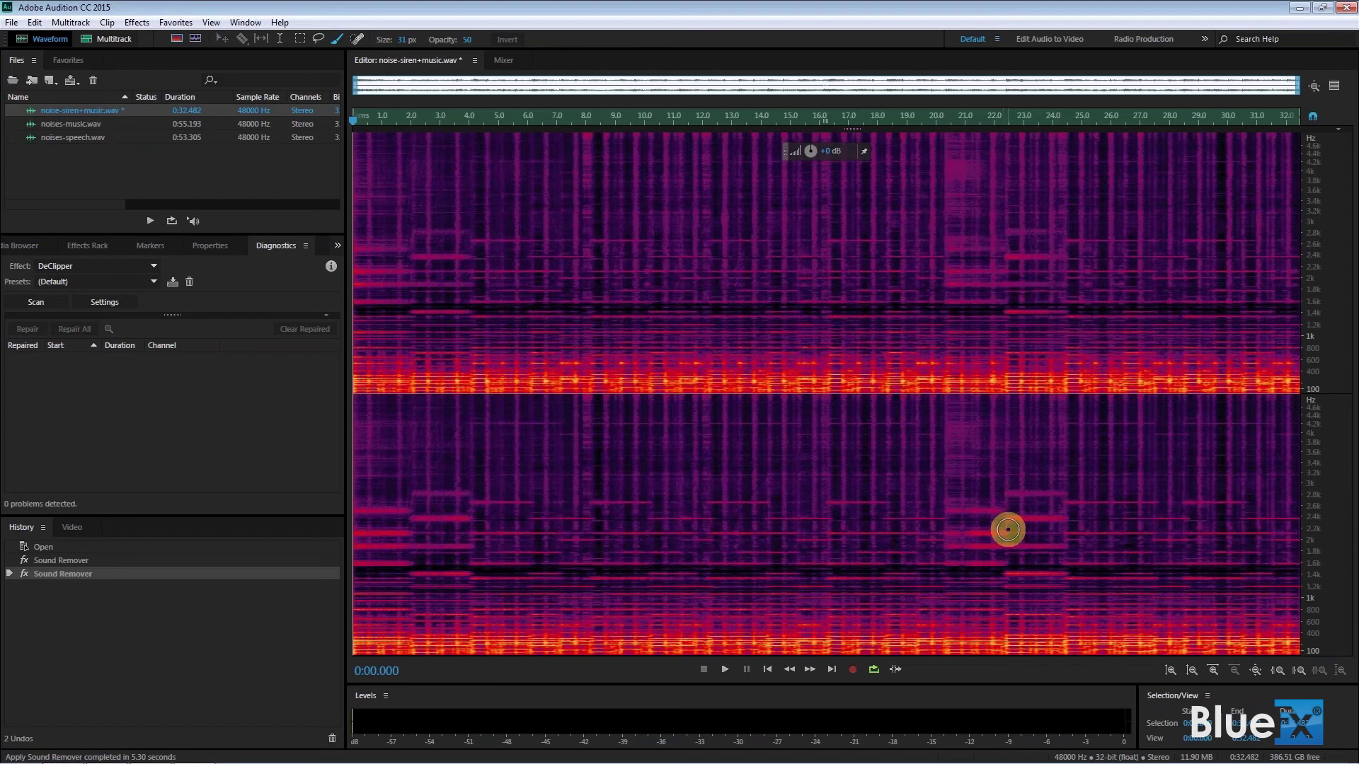
pyautogui.press('space')
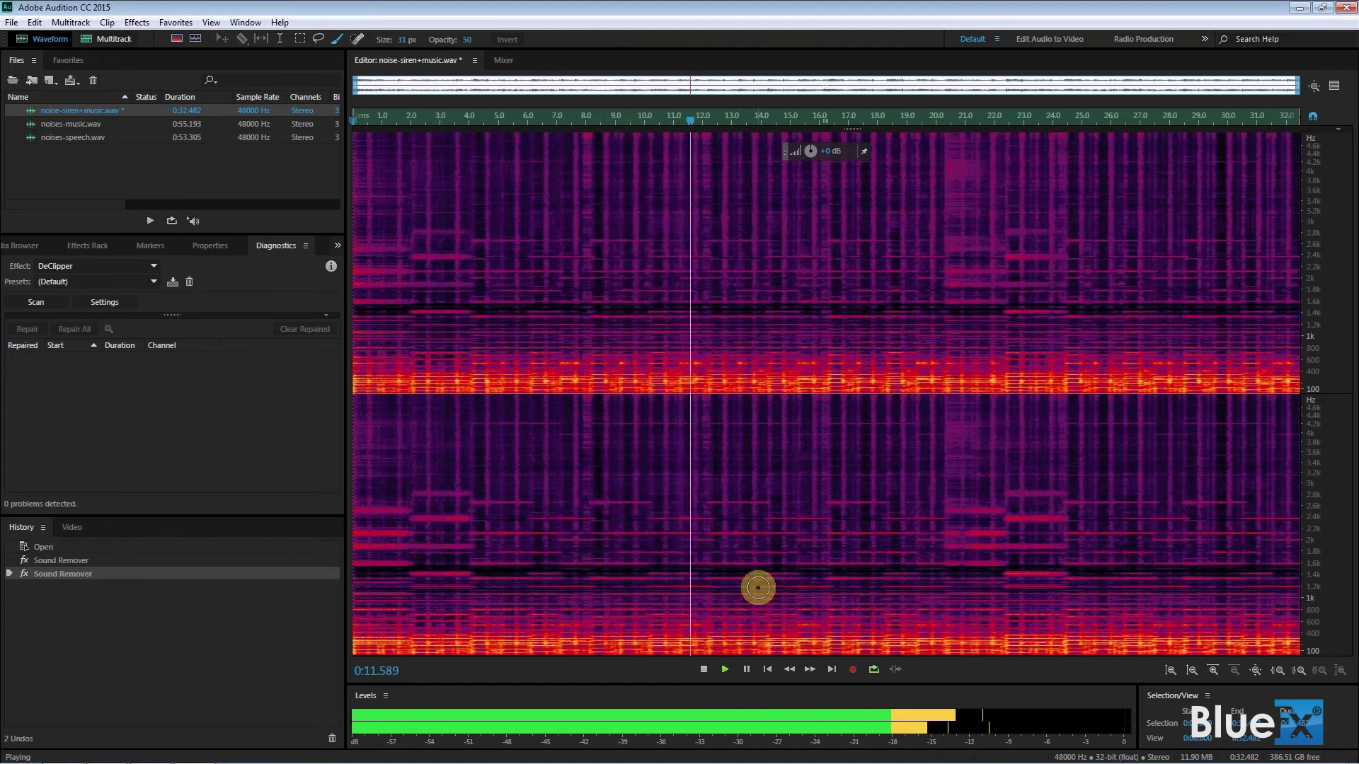
pyautogui.click(758, 587)
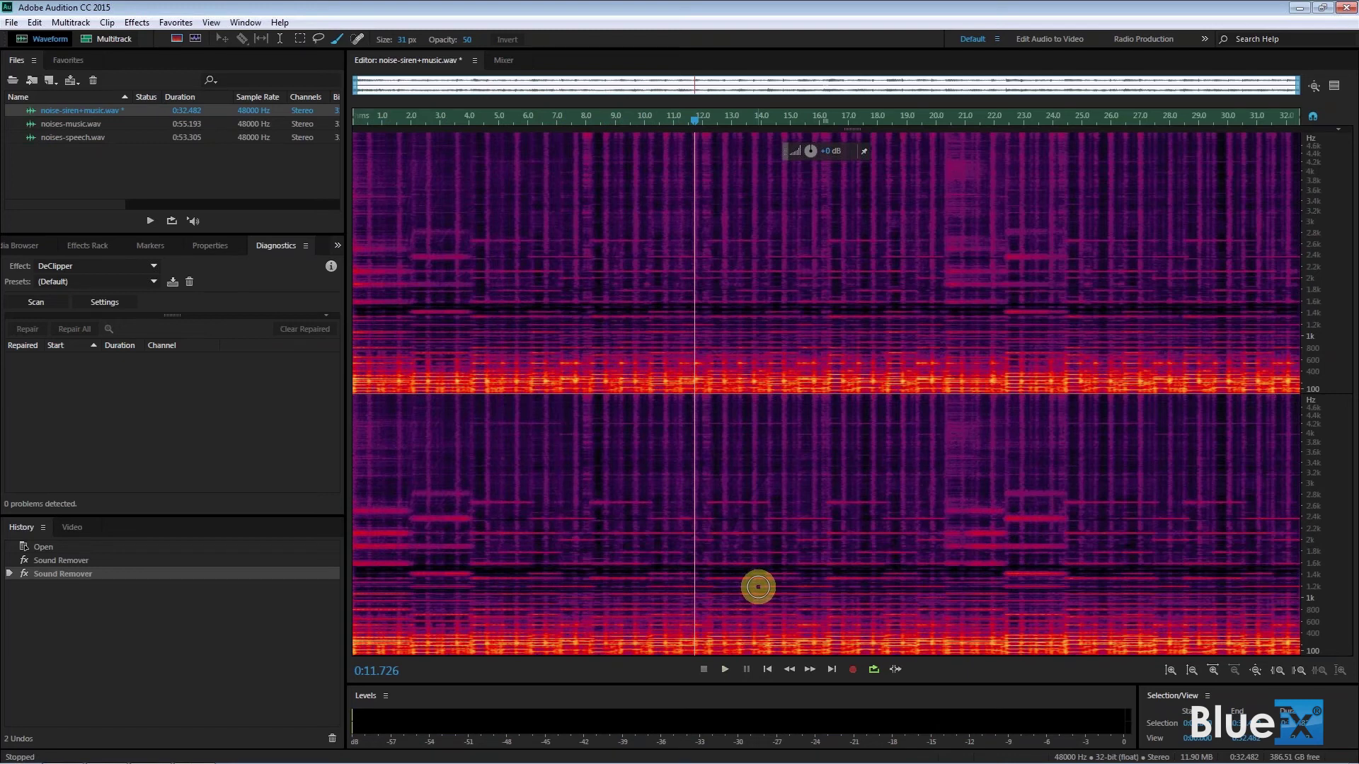
pyautogui.click(702, 333)
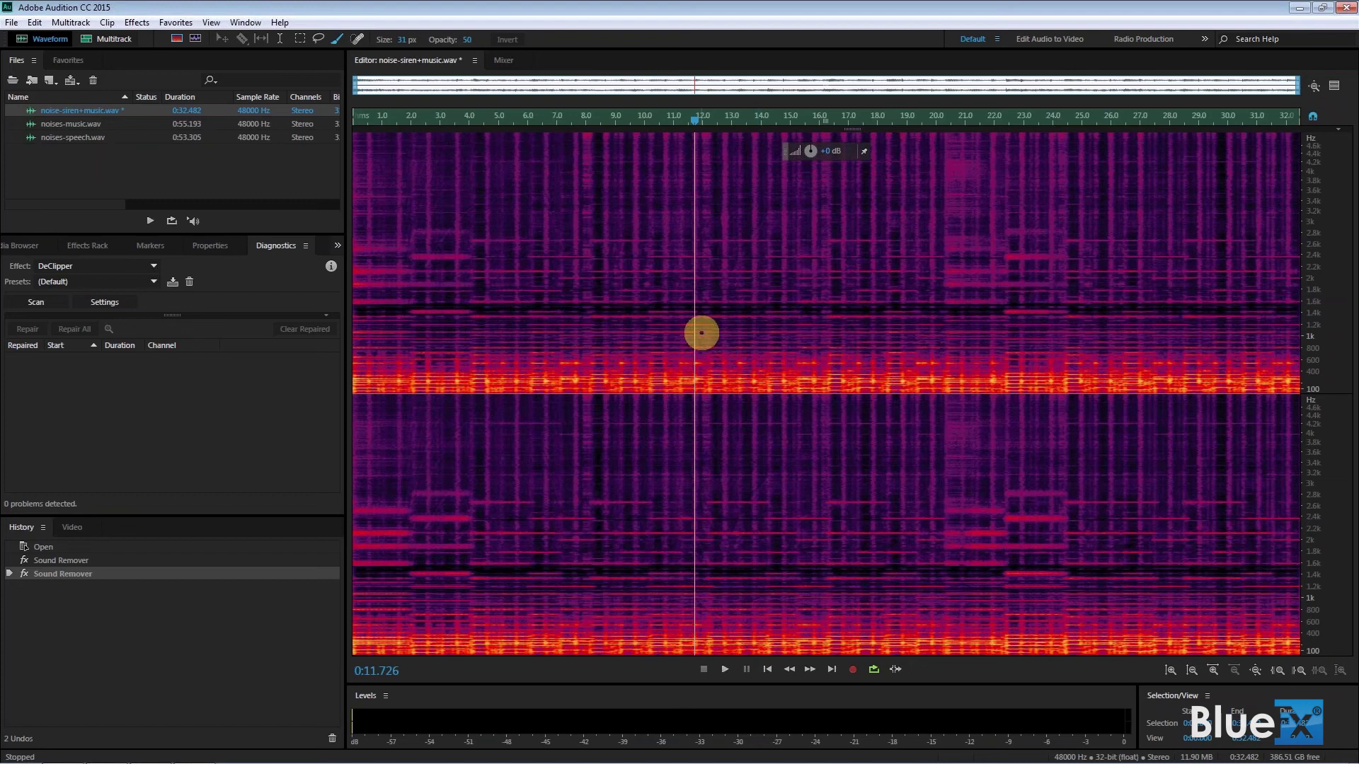
pyautogui.click(793, 299)
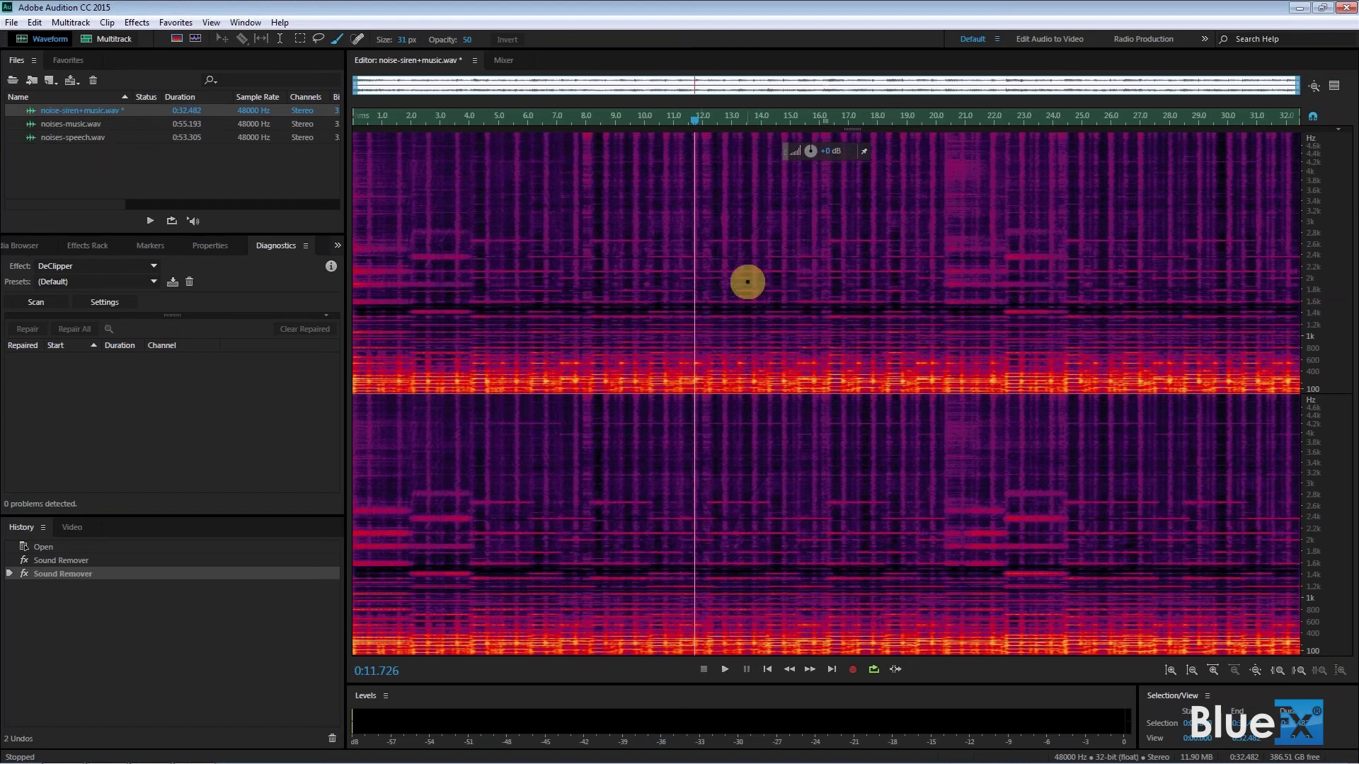